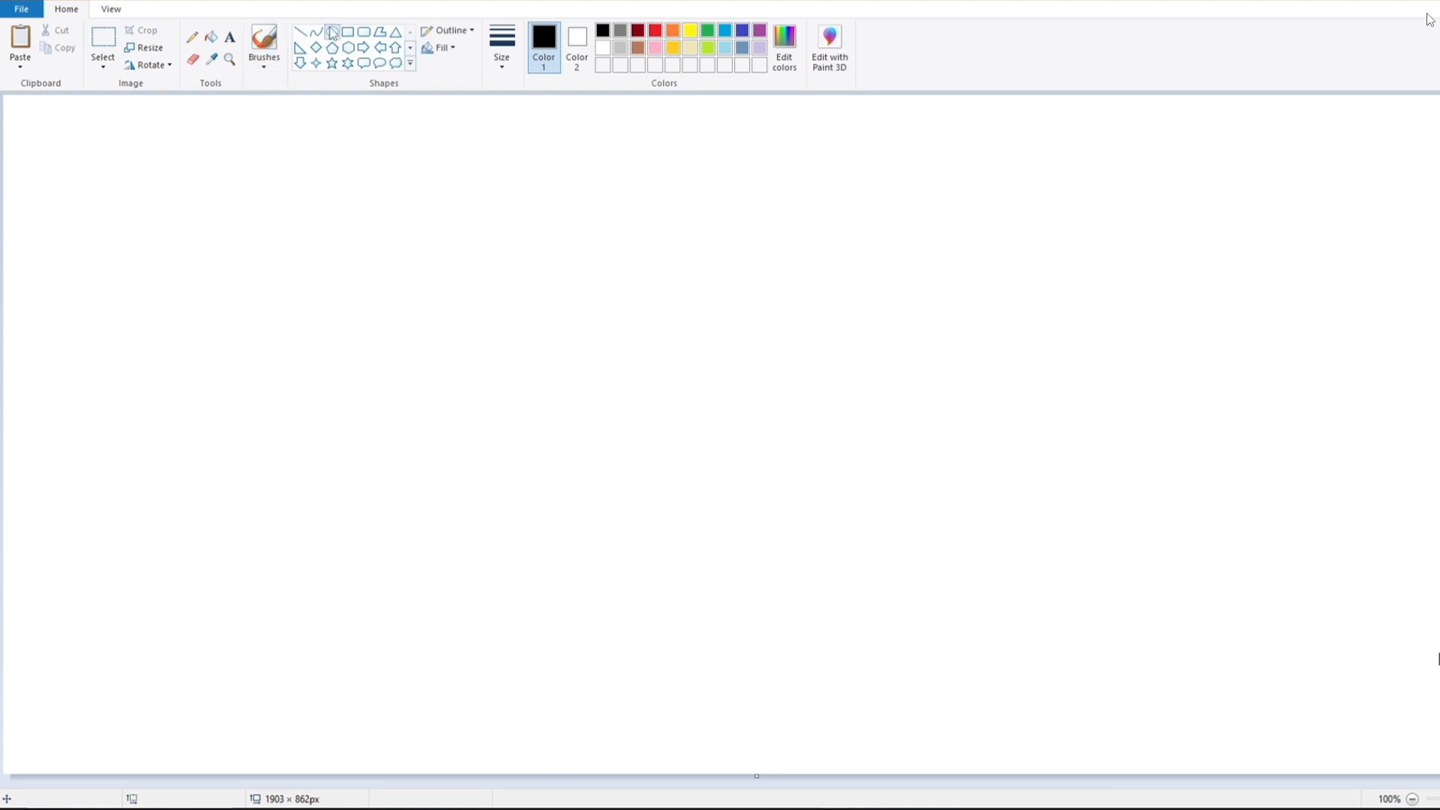
Draw a large, wide black ellipse in the middle of the canvas as the head outline.
{"action": "mouse_move", "coordinate": [522, 294]}
{"action": "left_mouse_down"}
{"action": "mouse_move", "coordinate": [552, 343]}
{"action": "mouse_move", "coordinate": [691, 450]}
{"action": "mouse_move", "coordinate": [914, 586]}
{"action": "left_mouse_up"}
{"action": "left_click", "coordinate": [312, 165]}
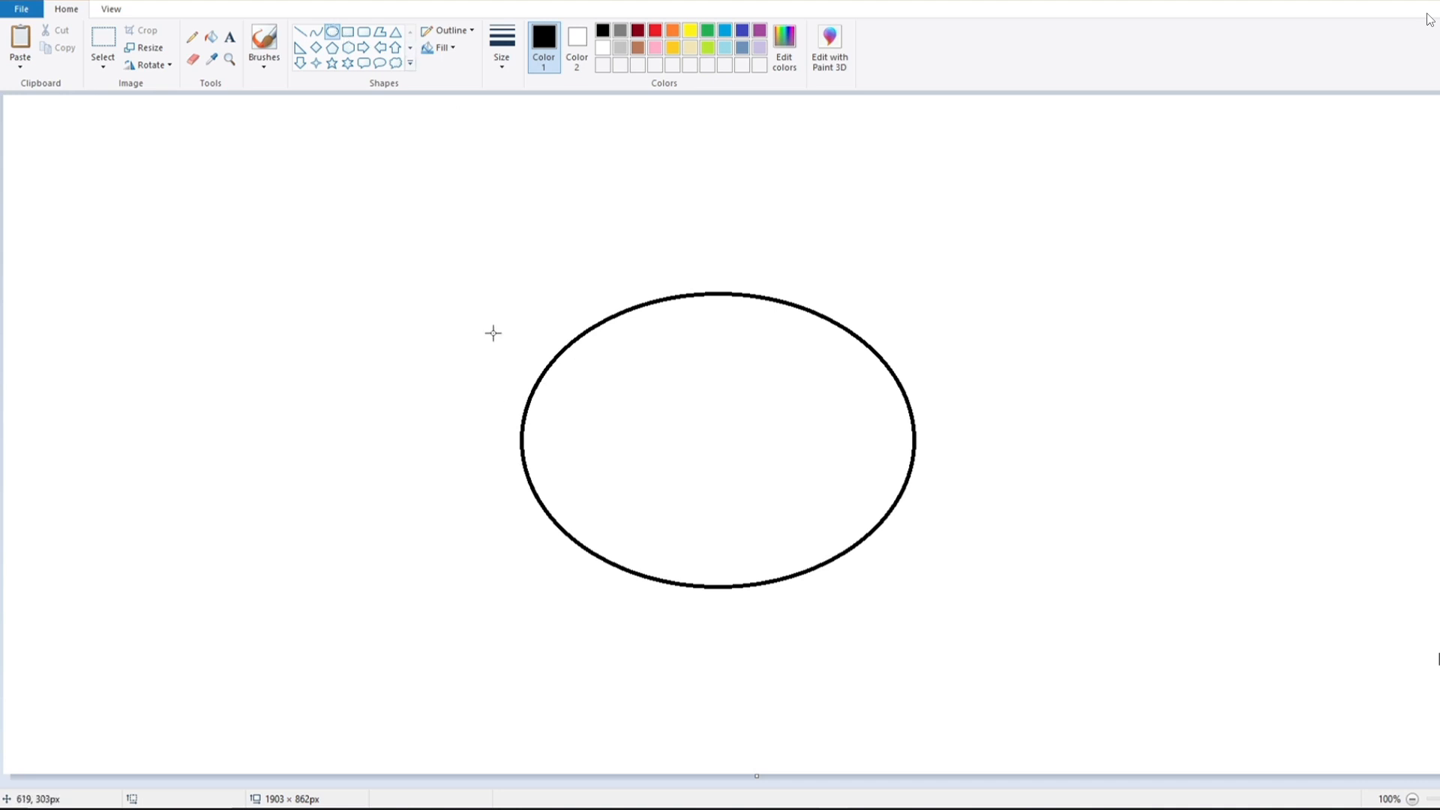
Draw a circular ear overlapping the head's upper-left edge, adjusting its size and position.
{"action": "left_click_drag", "start_coordinate": [492, 332], "coordinate": [610, 413]}
{"action": "left_click_drag", "start_coordinate": [495, 362], "coordinate": [465, 362]}
{"action": "left_click_drag", "start_coordinate": [536, 332], "coordinate": [587, 279]}
{"action": "left_click_drag", "start_coordinate": [490, 401], "coordinate": [509, 381]}
{"action": "left_click", "coordinate": [450, 376]}
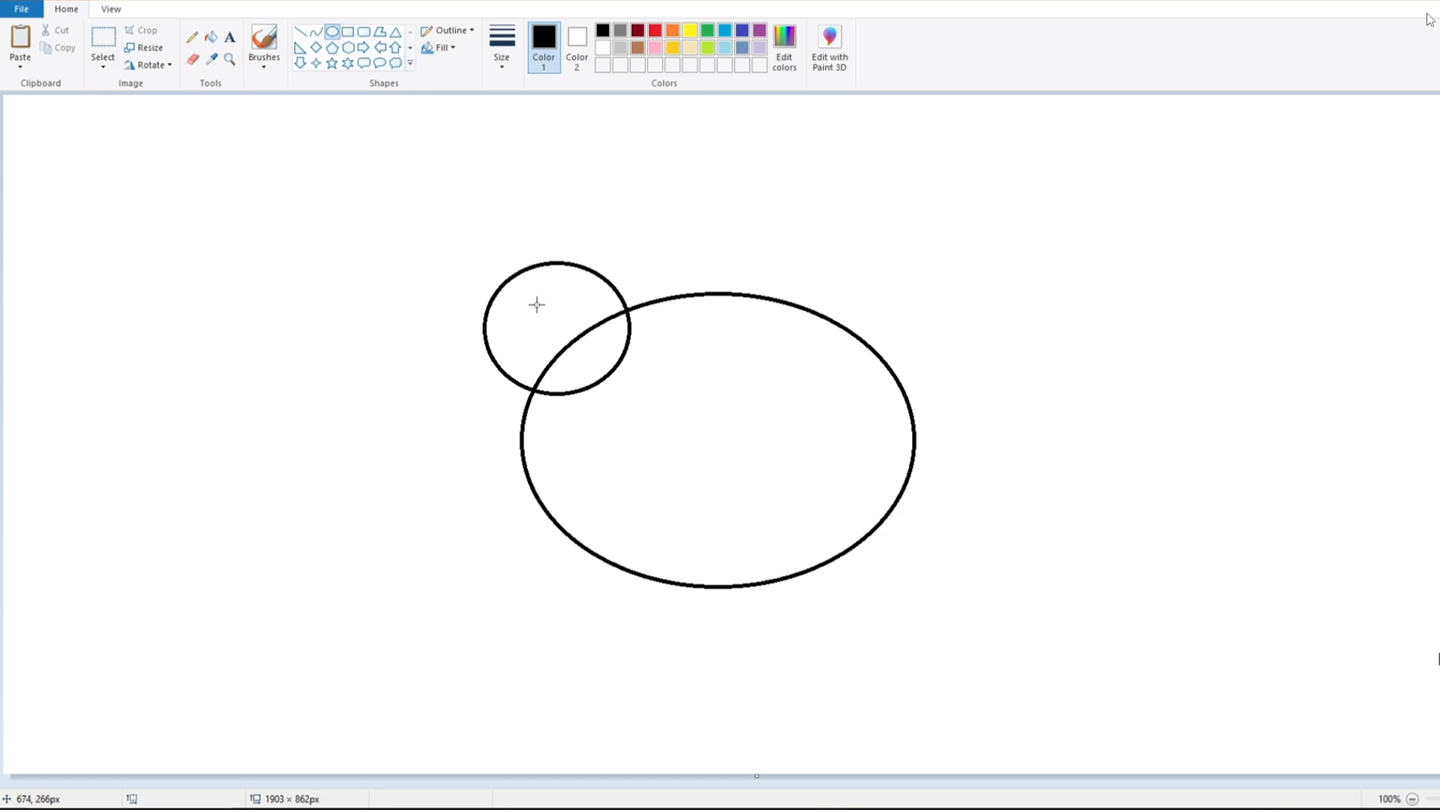
Draw an inner circle inside the left ear and adjust it to about 133 × 132 px, centred within the ear.
{"action": "left_click_drag", "start_coordinate": [530, 299], "coordinate": [604, 375]}
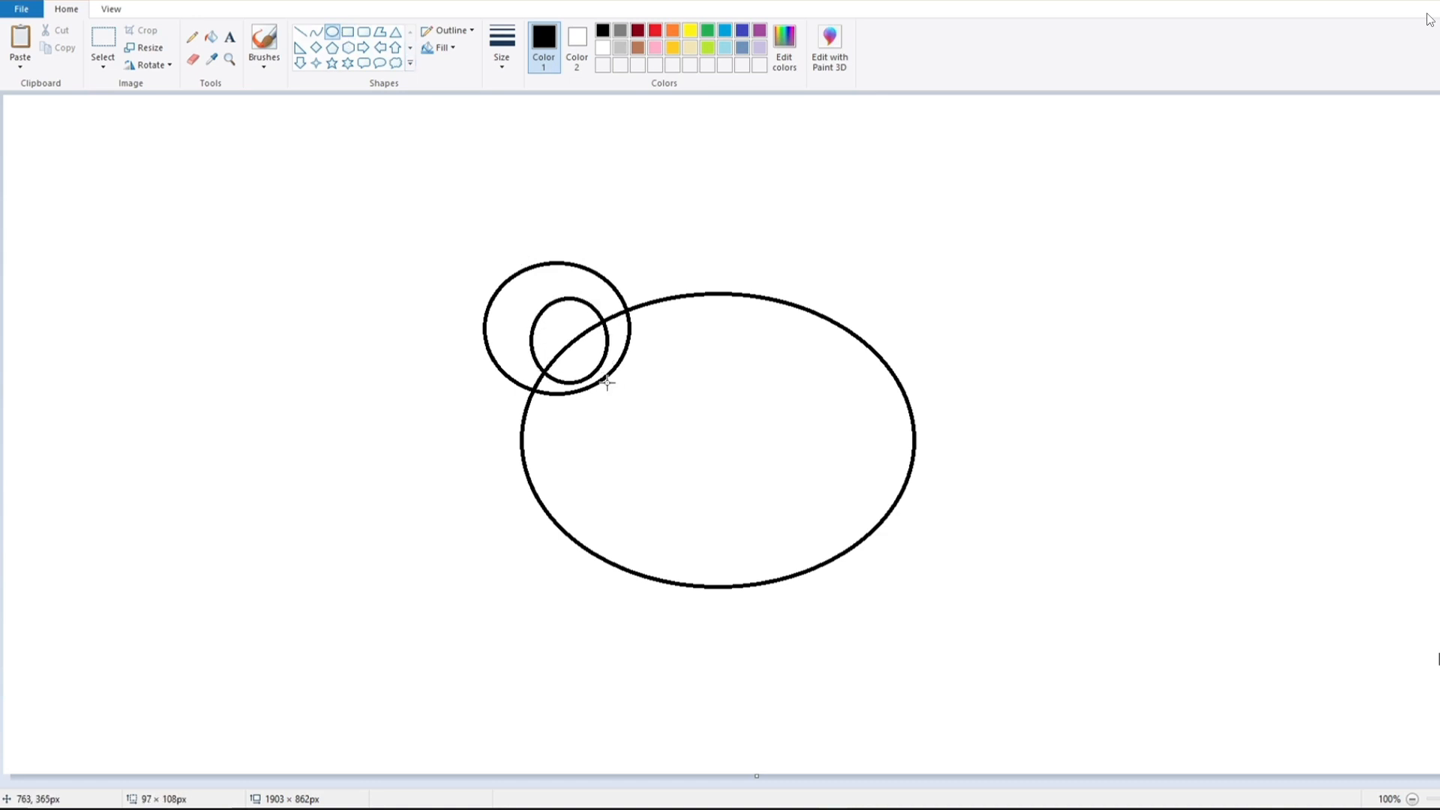
{"action": "left_click_drag", "start_coordinate": [534, 307], "coordinate": [521, 297]}
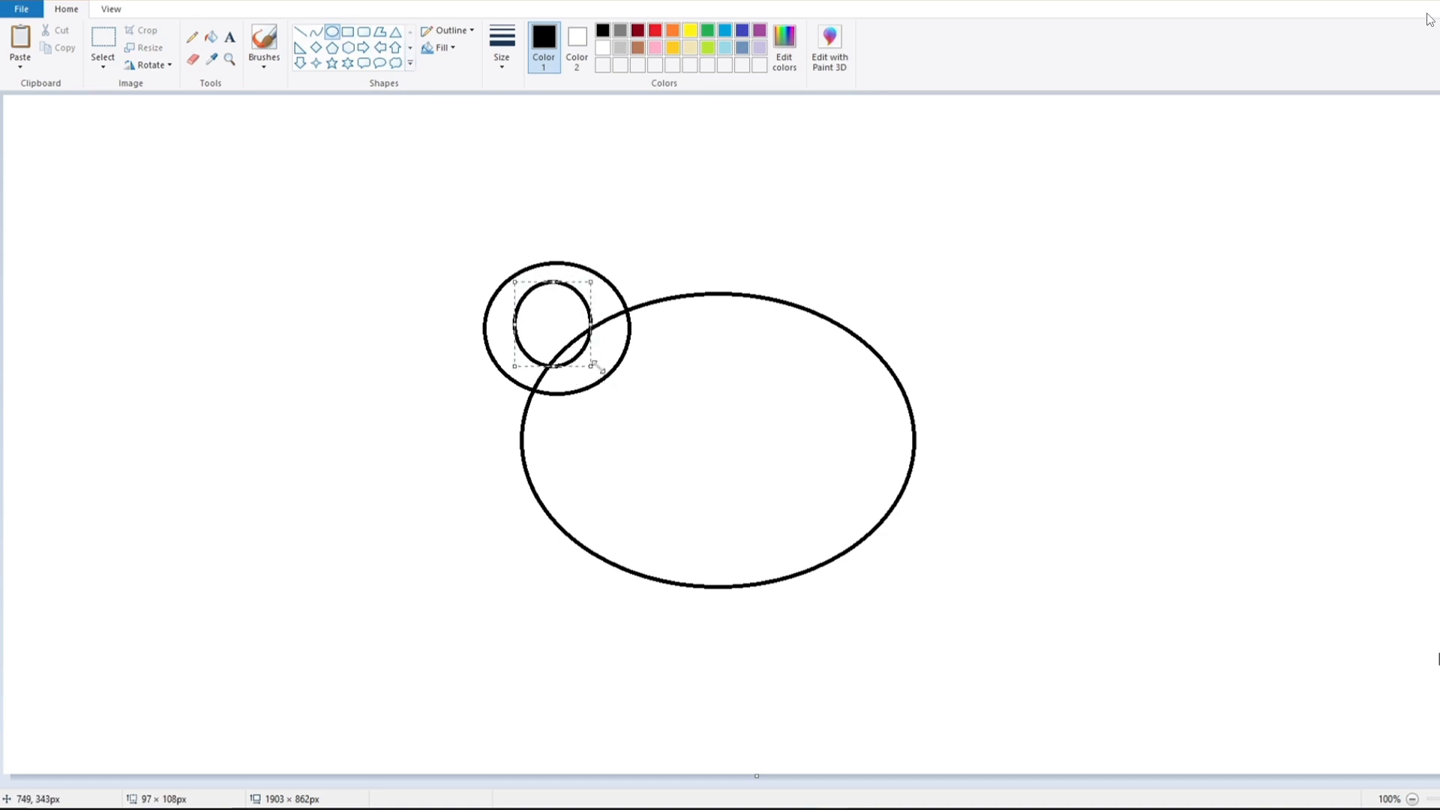
{"action": "left_click_drag", "start_coordinate": [596, 369], "coordinate": [611, 384]}
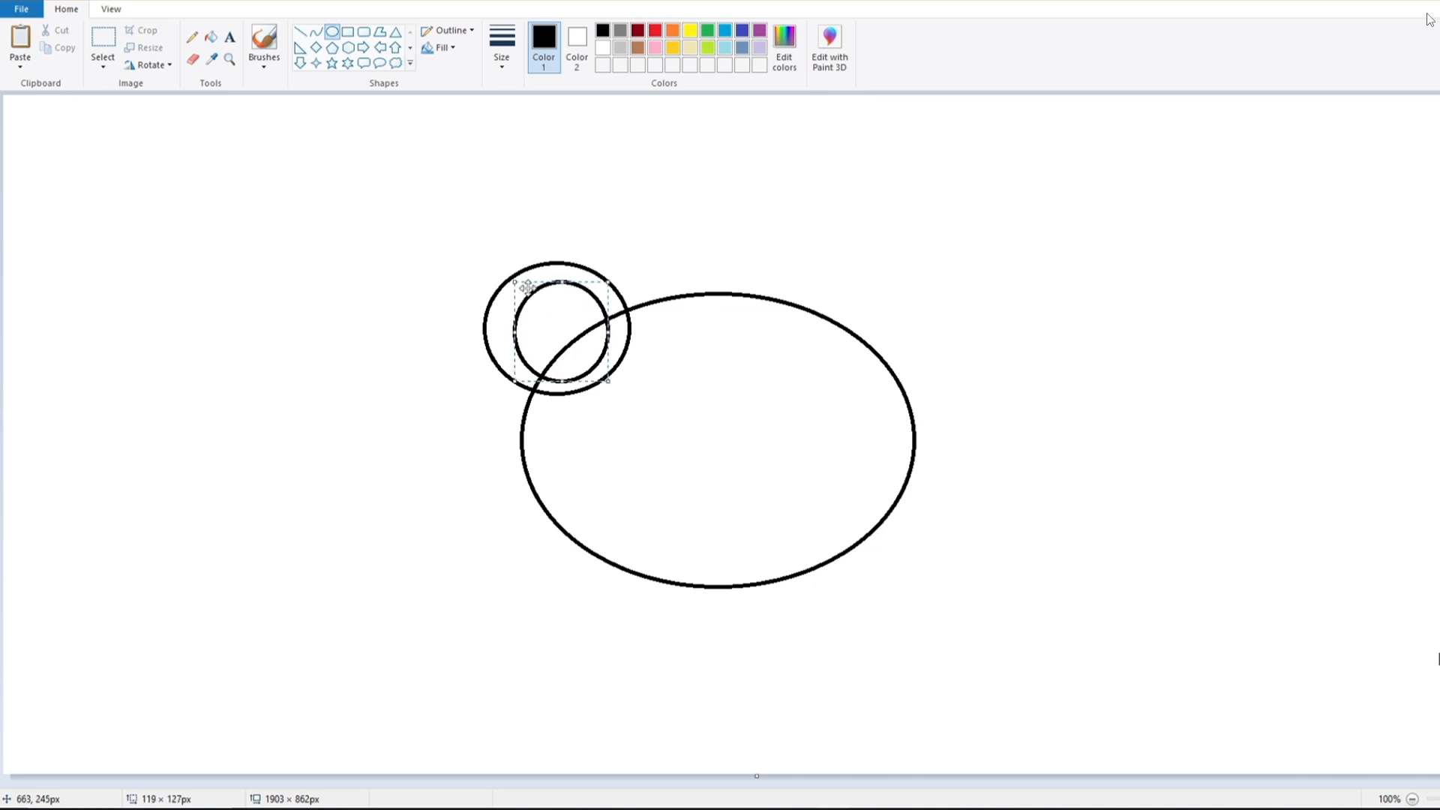
{"action": "left_click_drag", "start_coordinate": [519, 285], "coordinate": [501, 276]}
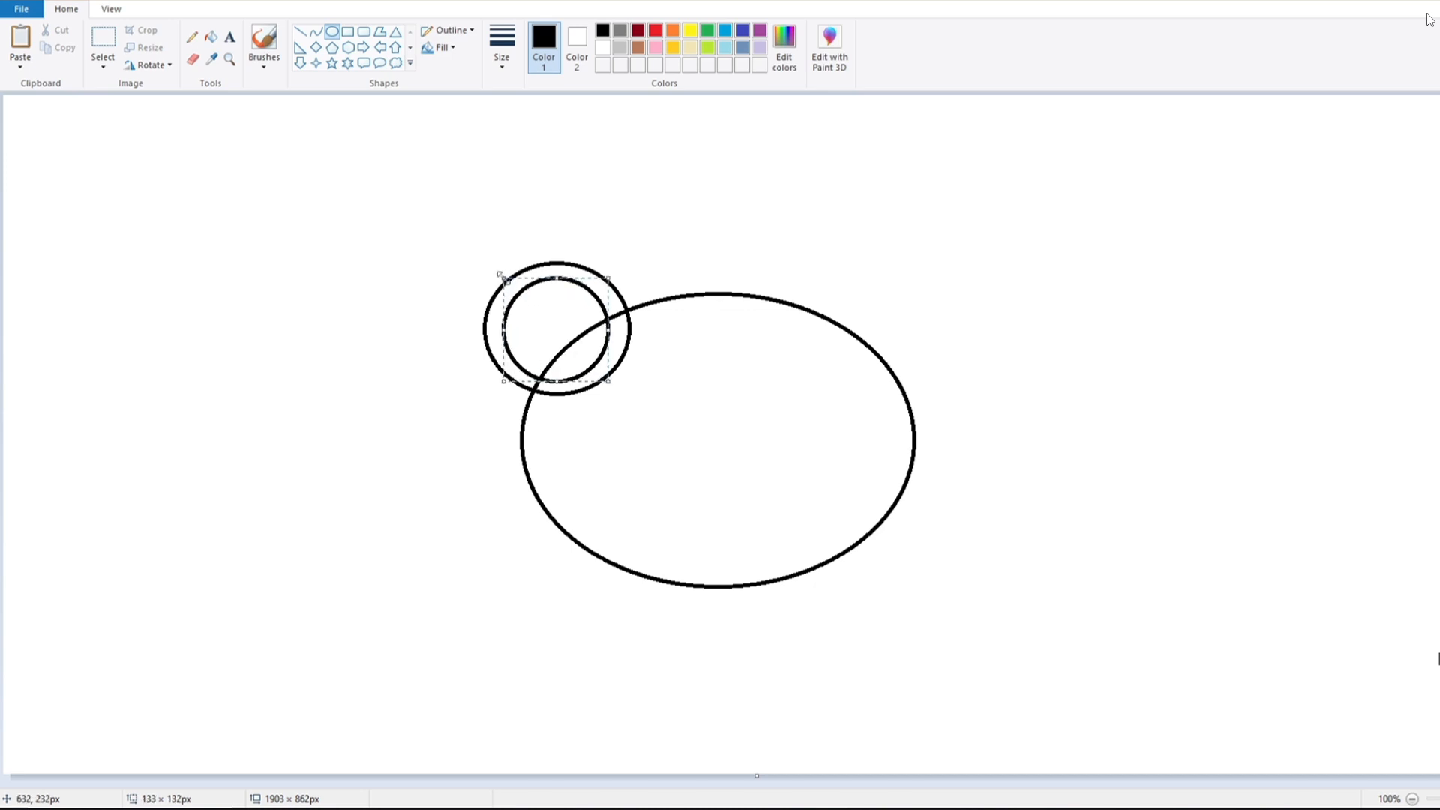
{"action": "left_click", "coordinate": [399, 235]}
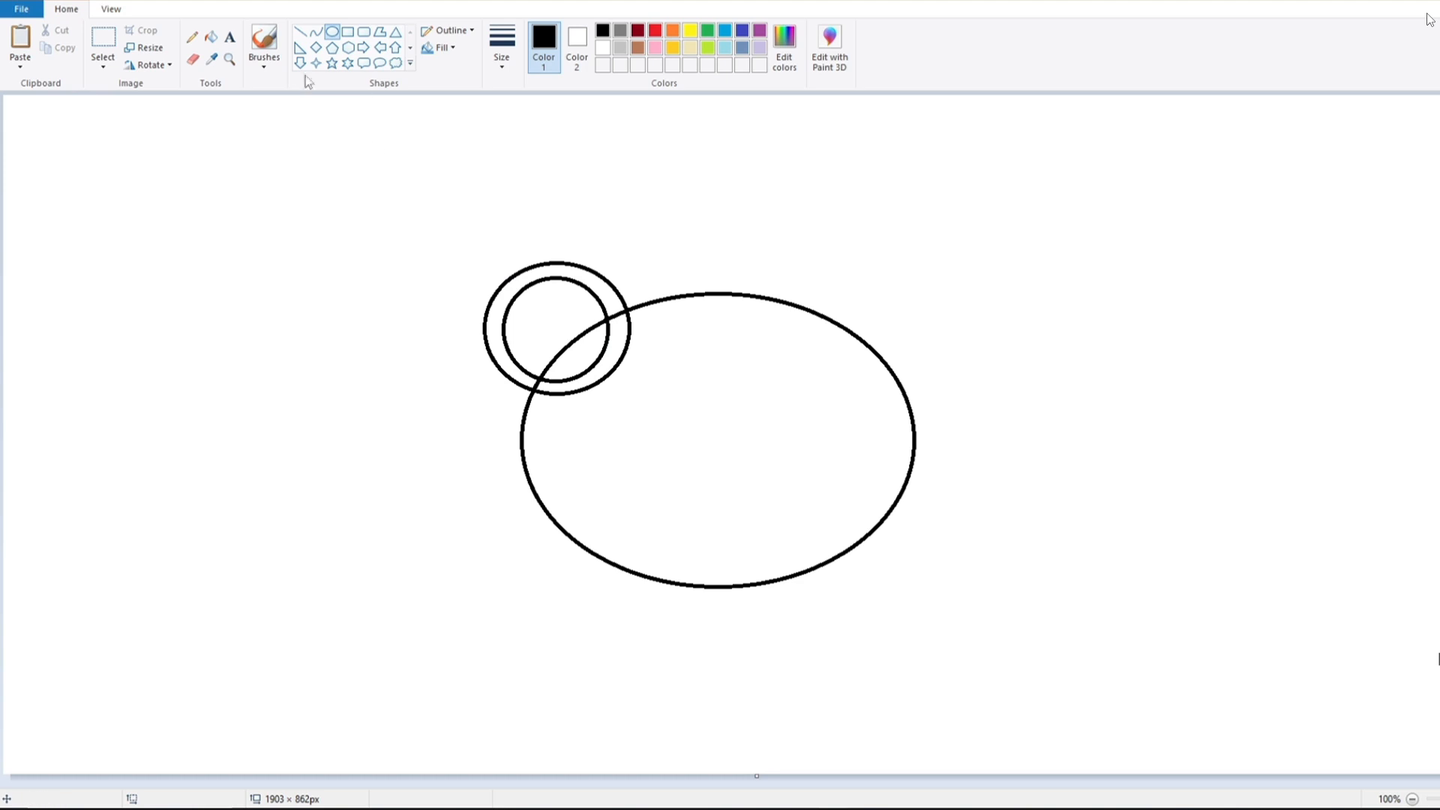
Draw an ear ellipse about 176 × 157 px overlapping the head's upper-right edge.
{"action": "left_click_drag", "start_coordinate": [801, 267], "coordinate": [940, 385]}
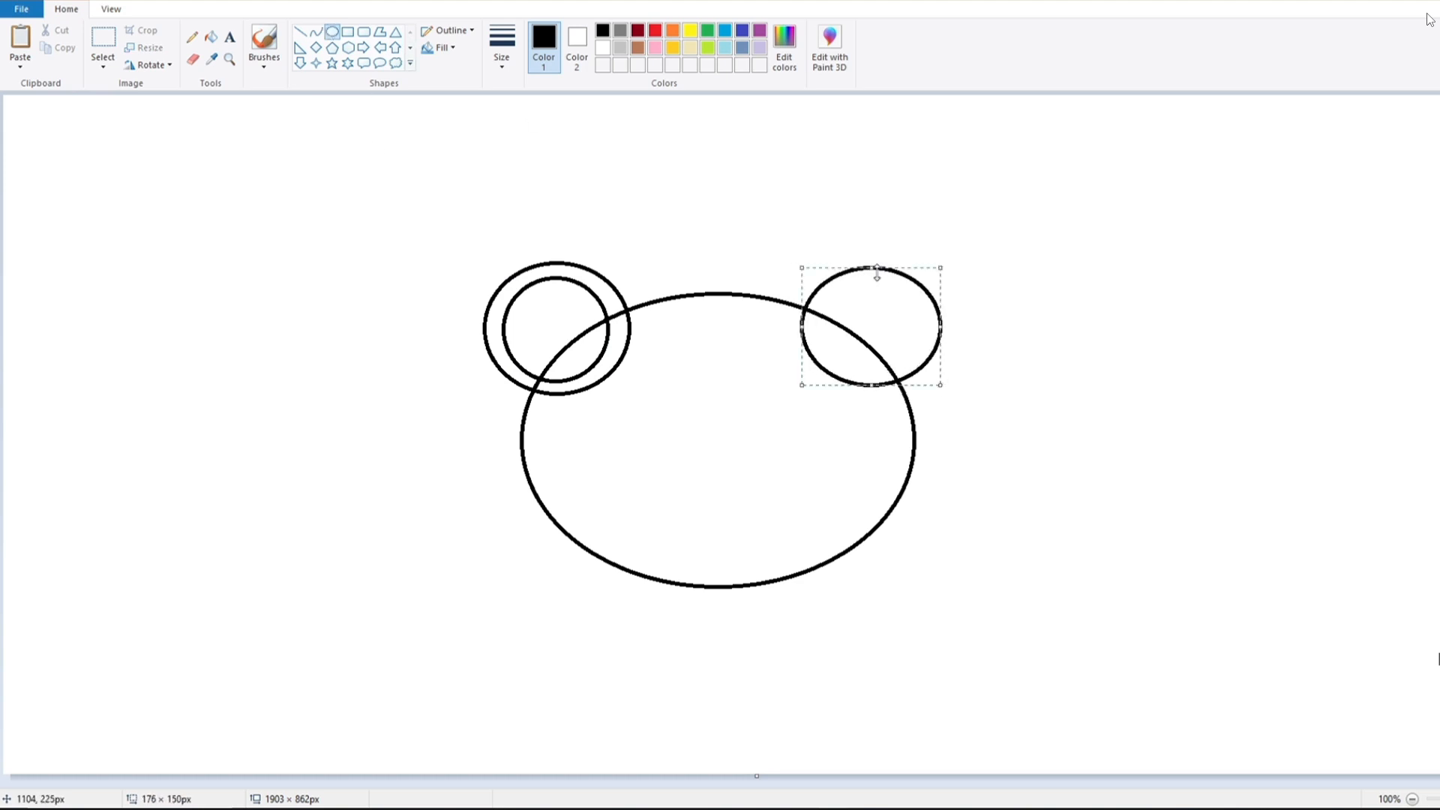
{"action": "left_click_drag", "start_coordinate": [875, 267], "coordinate": [875, 263]}
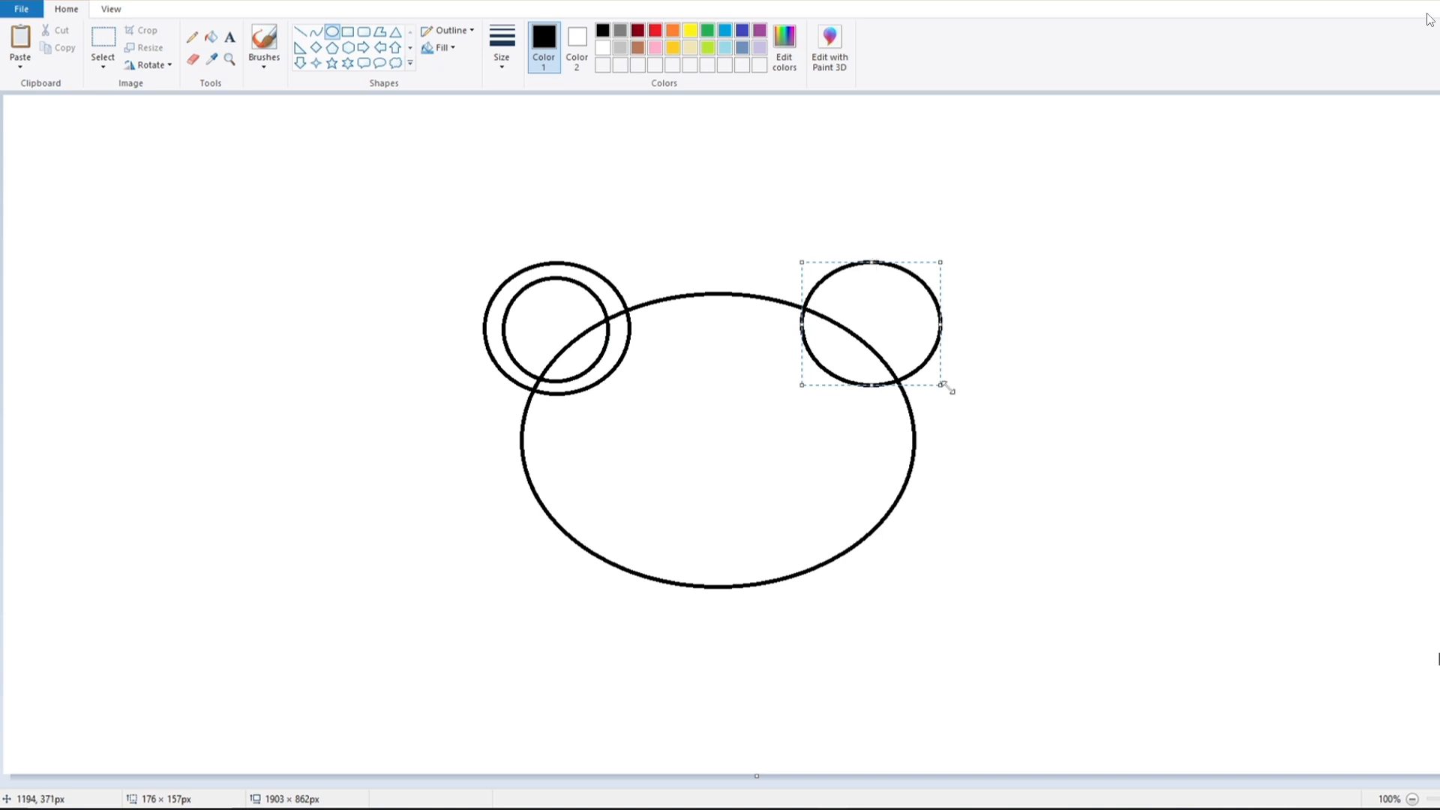
{"action": "left_click", "coordinate": [888, 386]}
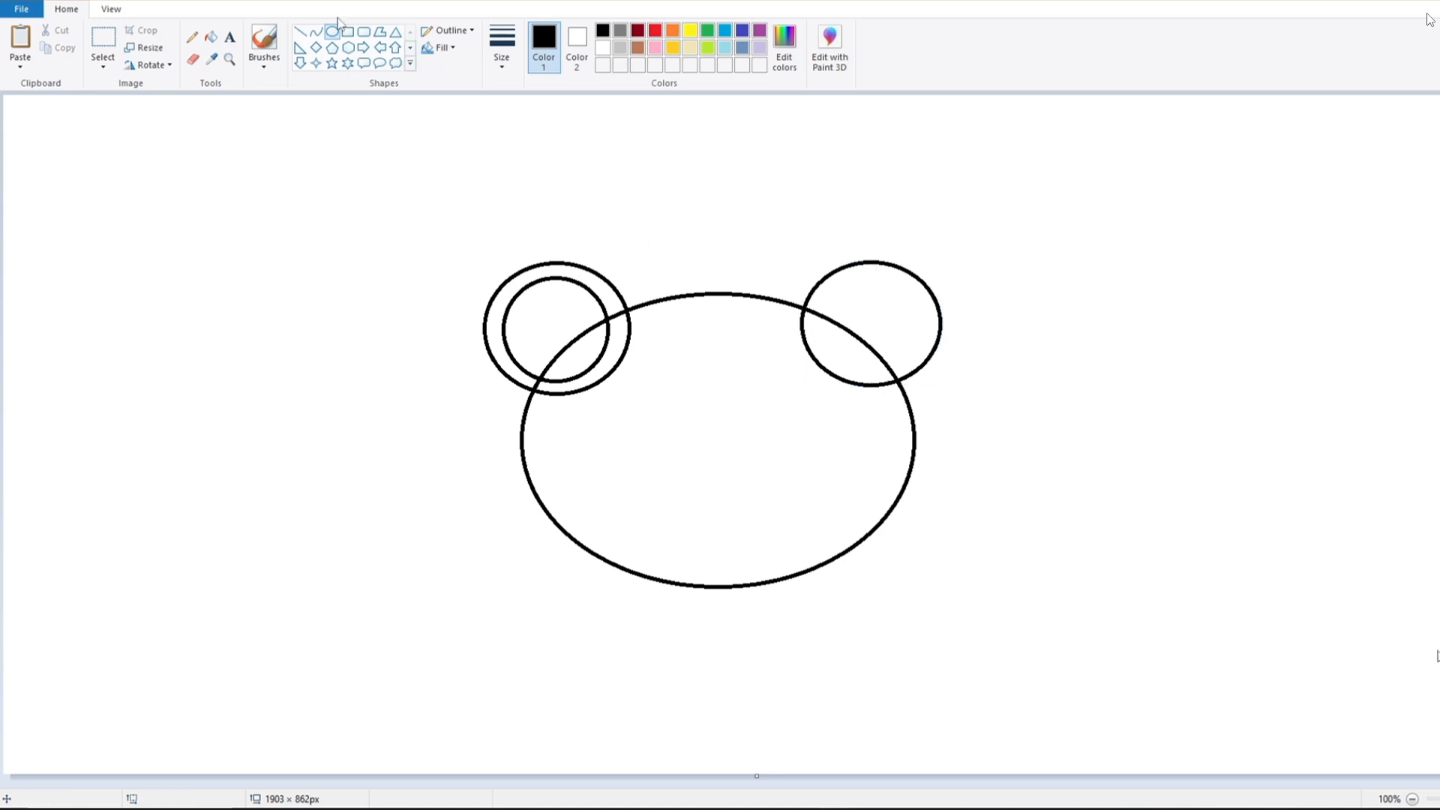
Try an inner ellipse about 147 × 127 px inside the right ear, and undo both right-ear ellipses.
{"action": "left_click_drag", "start_coordinate": [846, 279], "coordinate": [930, 378]}
{"action": "left_click_drag", "start_coordinate": [846, 329], "coordinate": [814, 330]}
{"action": "left_click_drag", "start_coordinate": [870, 280], "coordinate": [868, 278]}
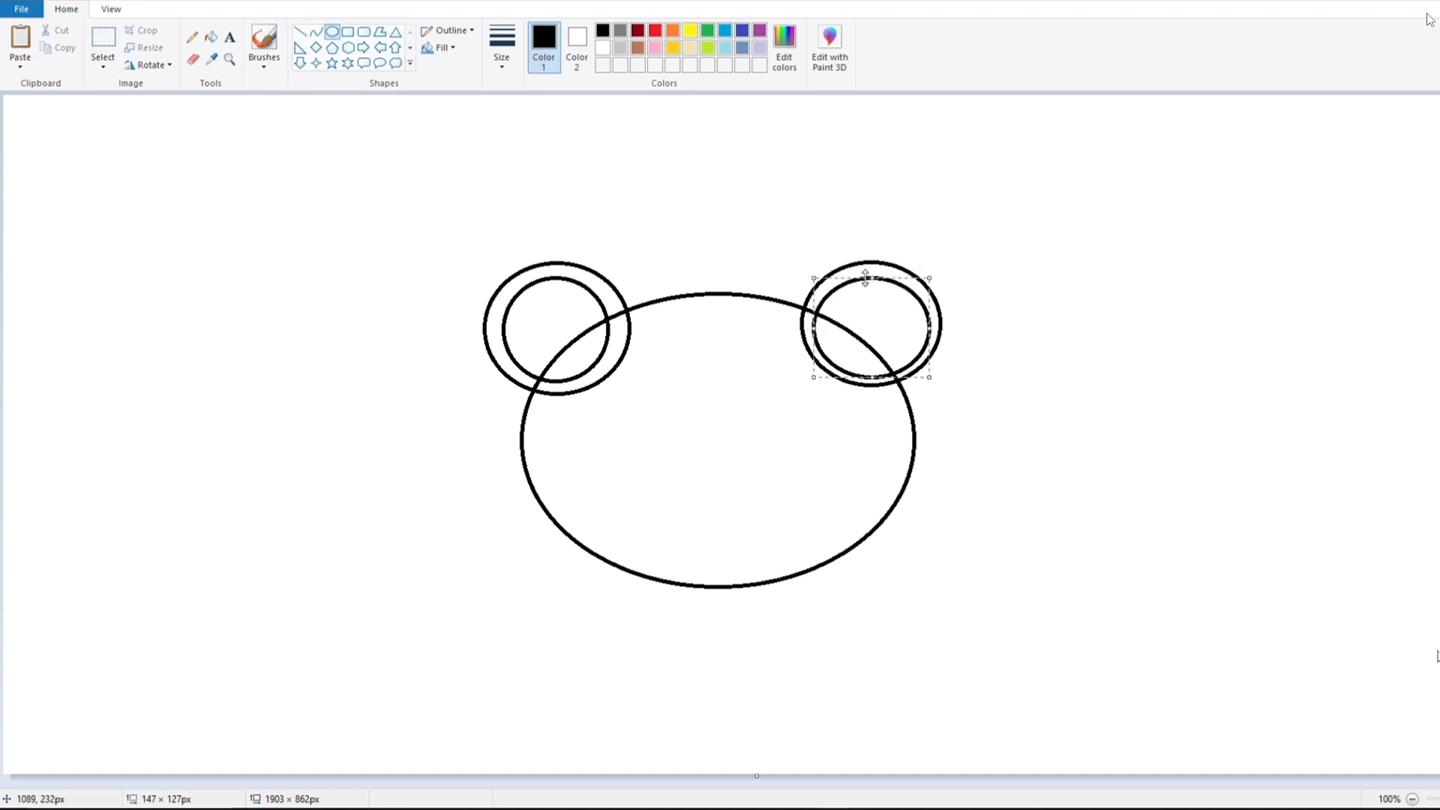
{"action": "left_click_drag", "start_coordinate": [900, 373], "coordinate": [895, 377]}
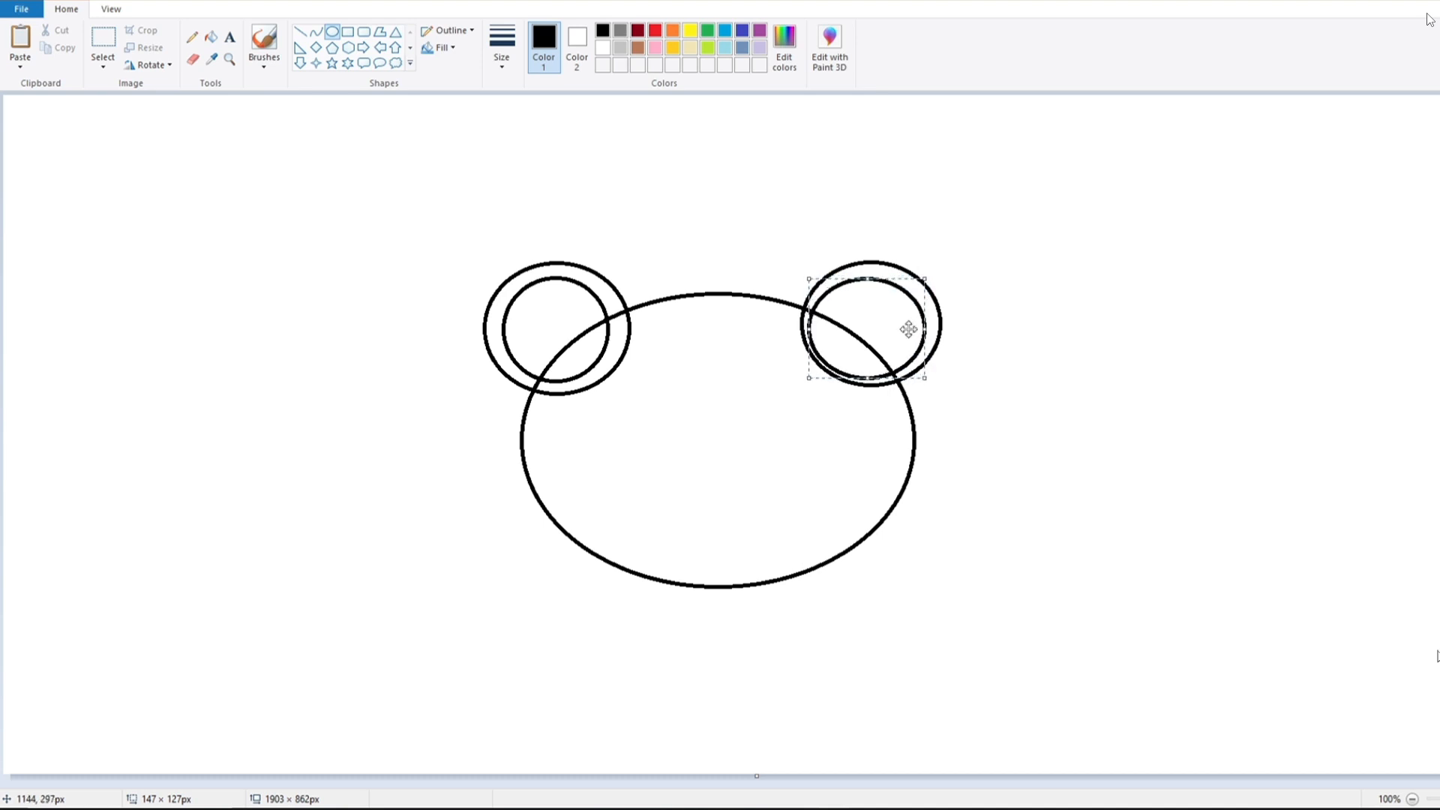
{"action": "left_click", "coordinate": [341, 192]}
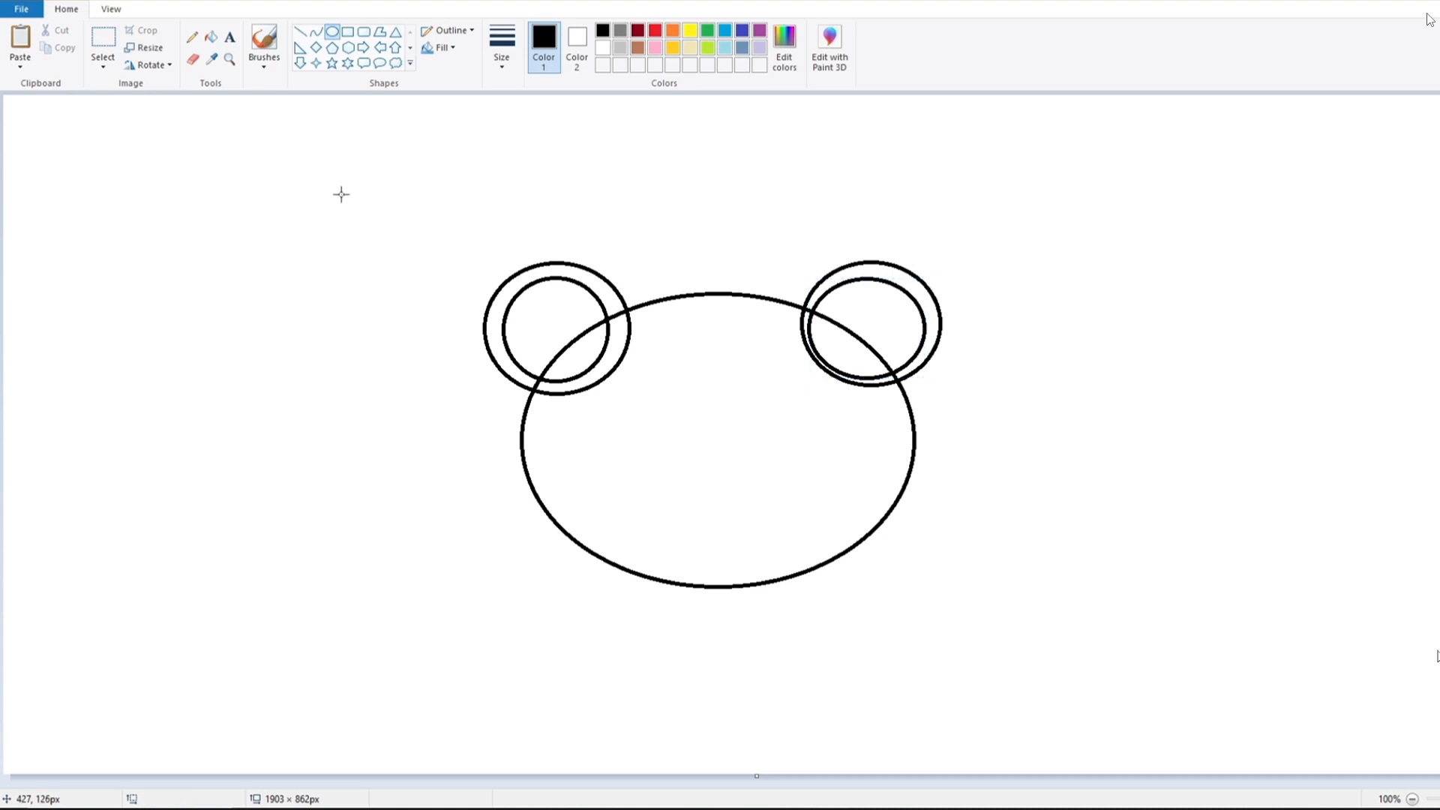
{"action": "key", "text": "ctrl+z"}
{"action": "key", "text": "ctrl+z"}
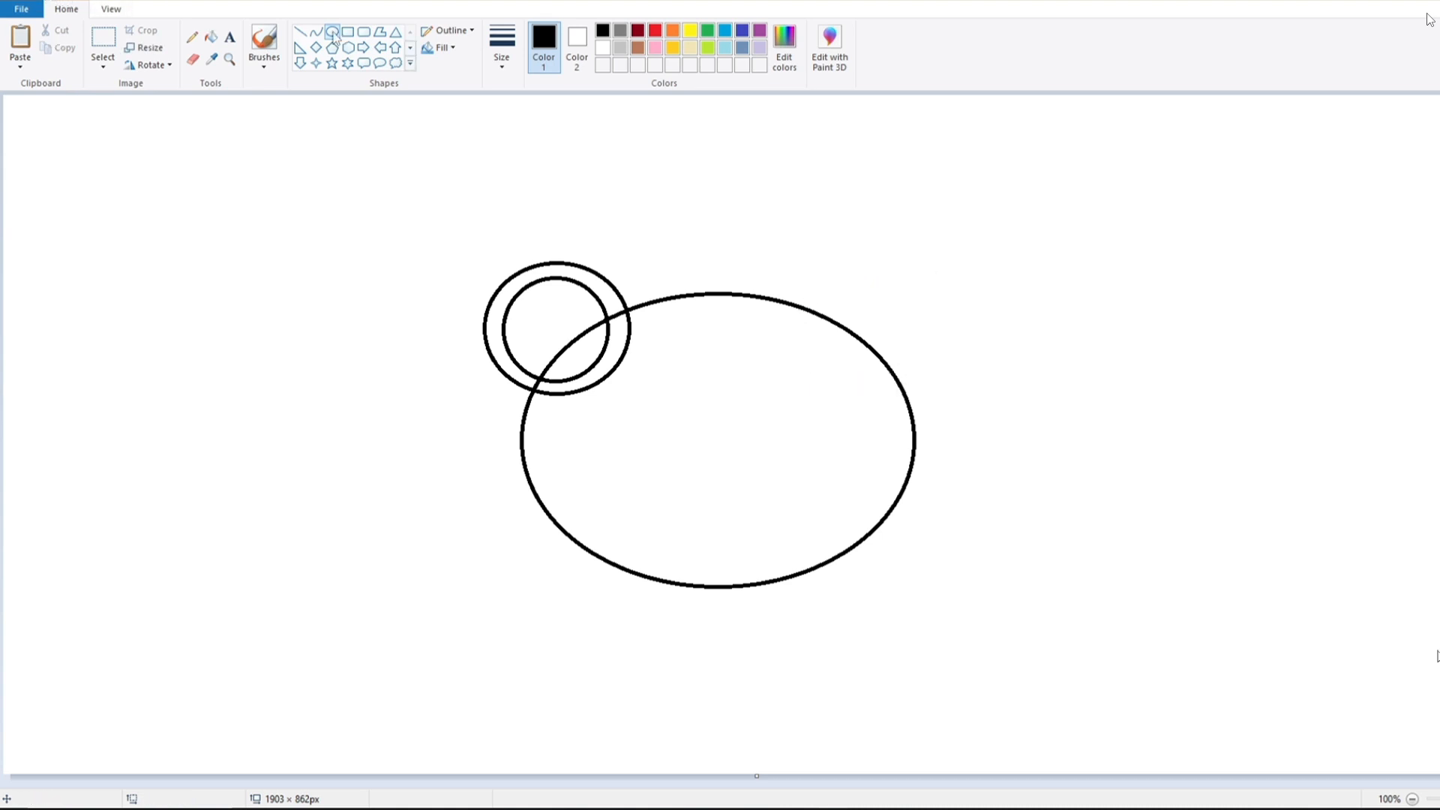
{"action": "left_click", "coordinate": [315, 31]}
{"action": "left_click_drag", "start_coordinate": [821, 280], "coordinate": [816, 341]}
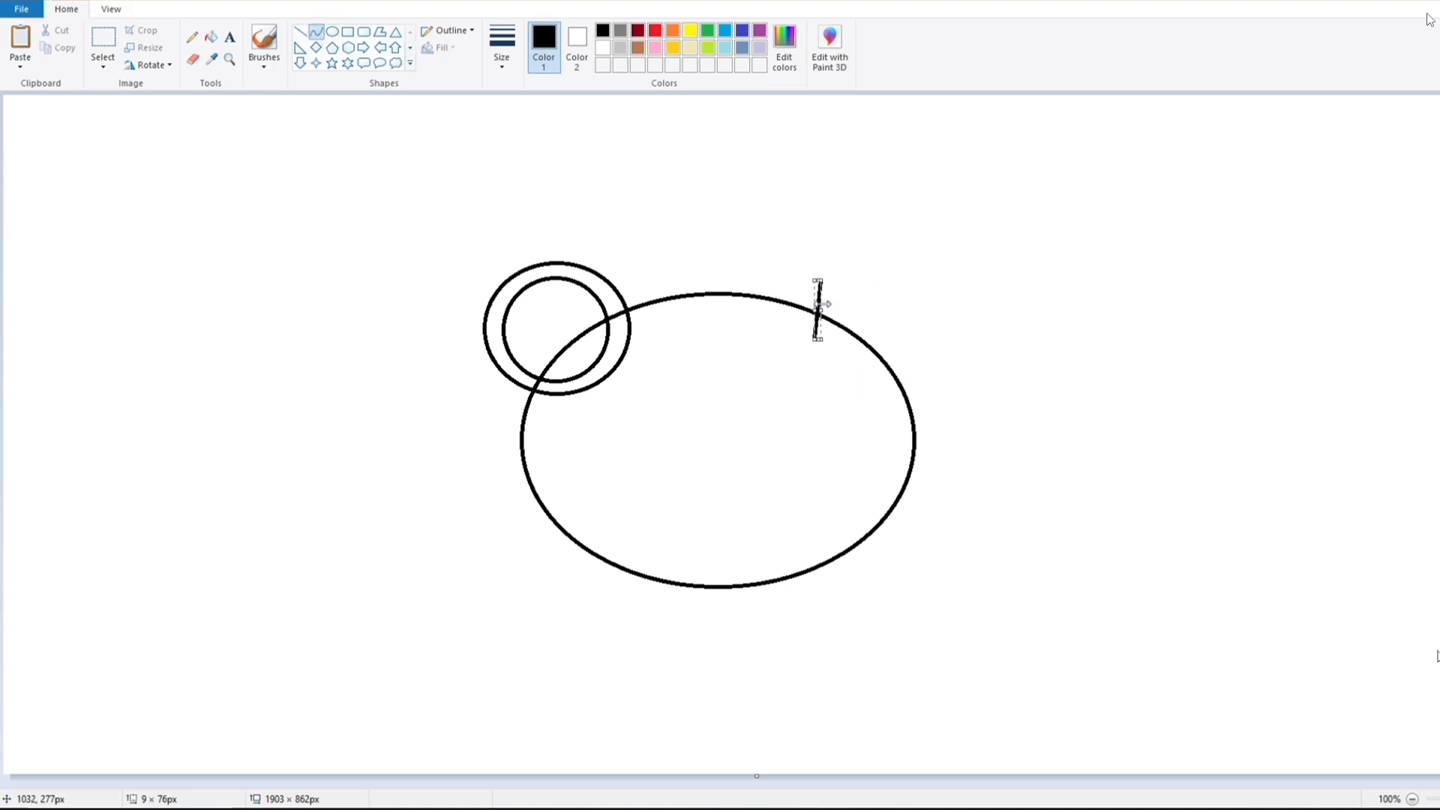
{"action": "right_click", "coordinate": [832, 271]}
{"action": "left_click", "coordinate": [849, 279]}
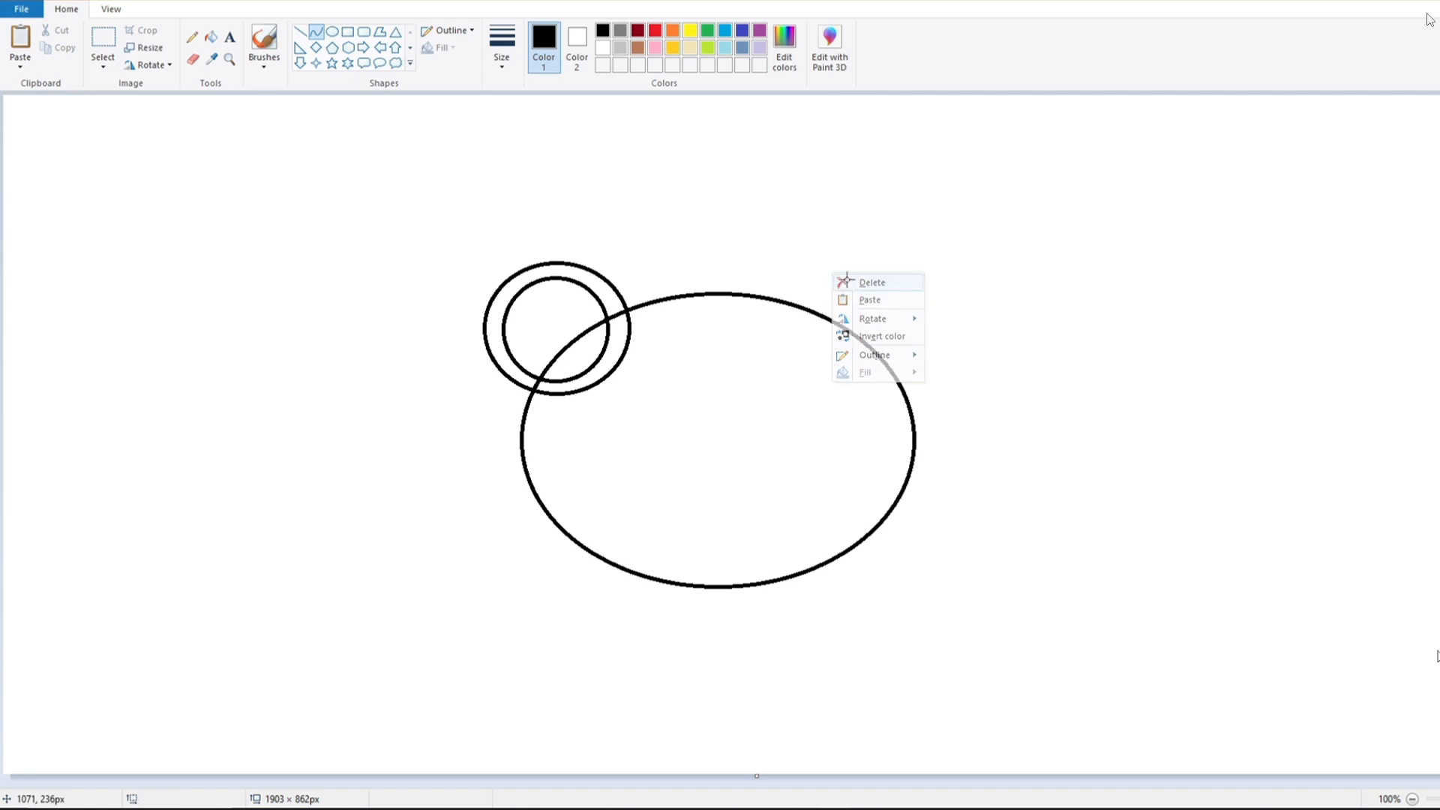
Try a new right-ear ellipse over the head's upper-right edge, resized and moved to about 162 × 150 px.
{"action": "left_click", "coordinate": [331, 31]}
{"action": "left_click_drag", "start_coordinate": [814, 286], "coordinate": [919, 377]}
{"action": "left_click_drag", "start_coordinate": [867, 283], "coordinate": [864, 270]}
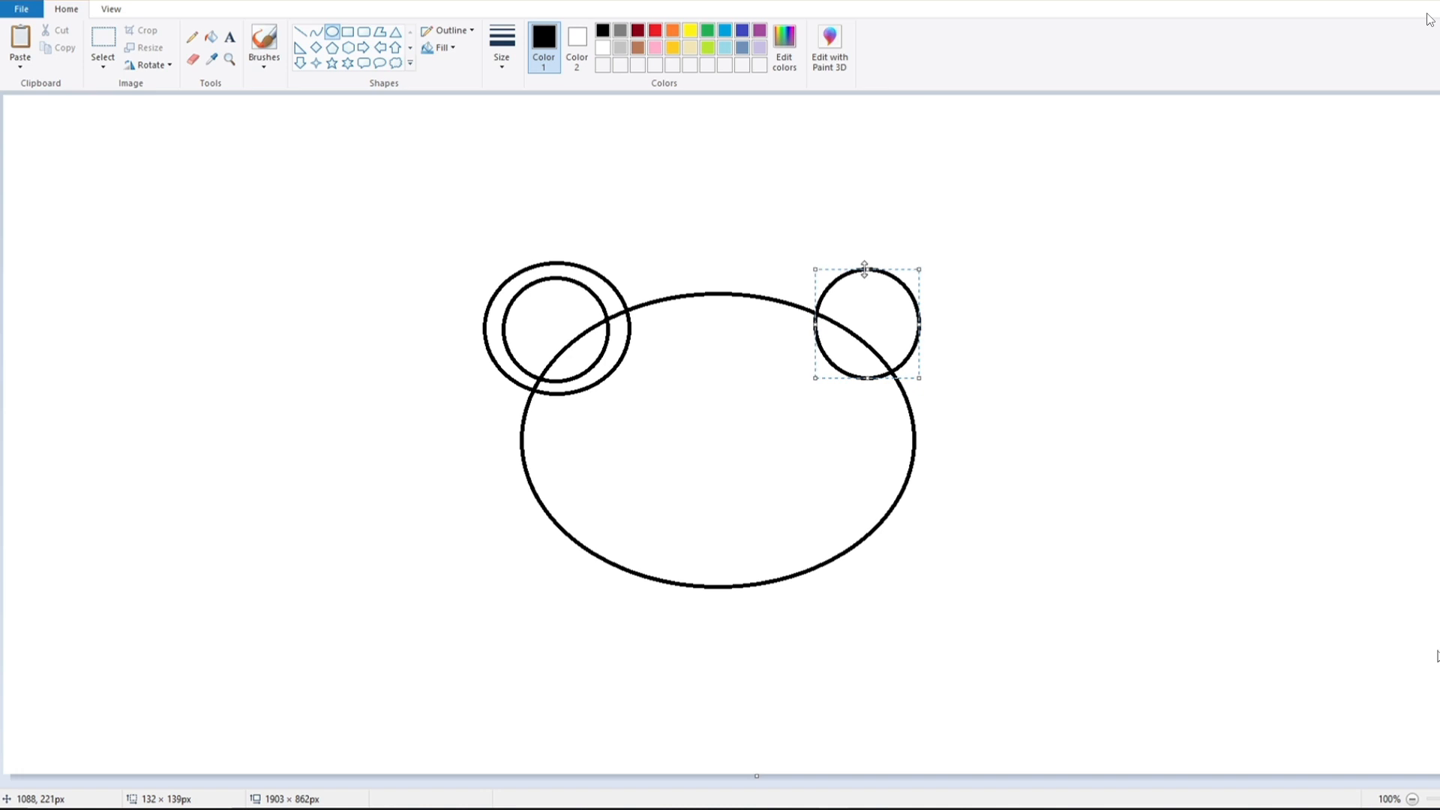
{"action": "left_click_drag", "start_coordinate": [919, 325], "coordinate": [904, 372]}
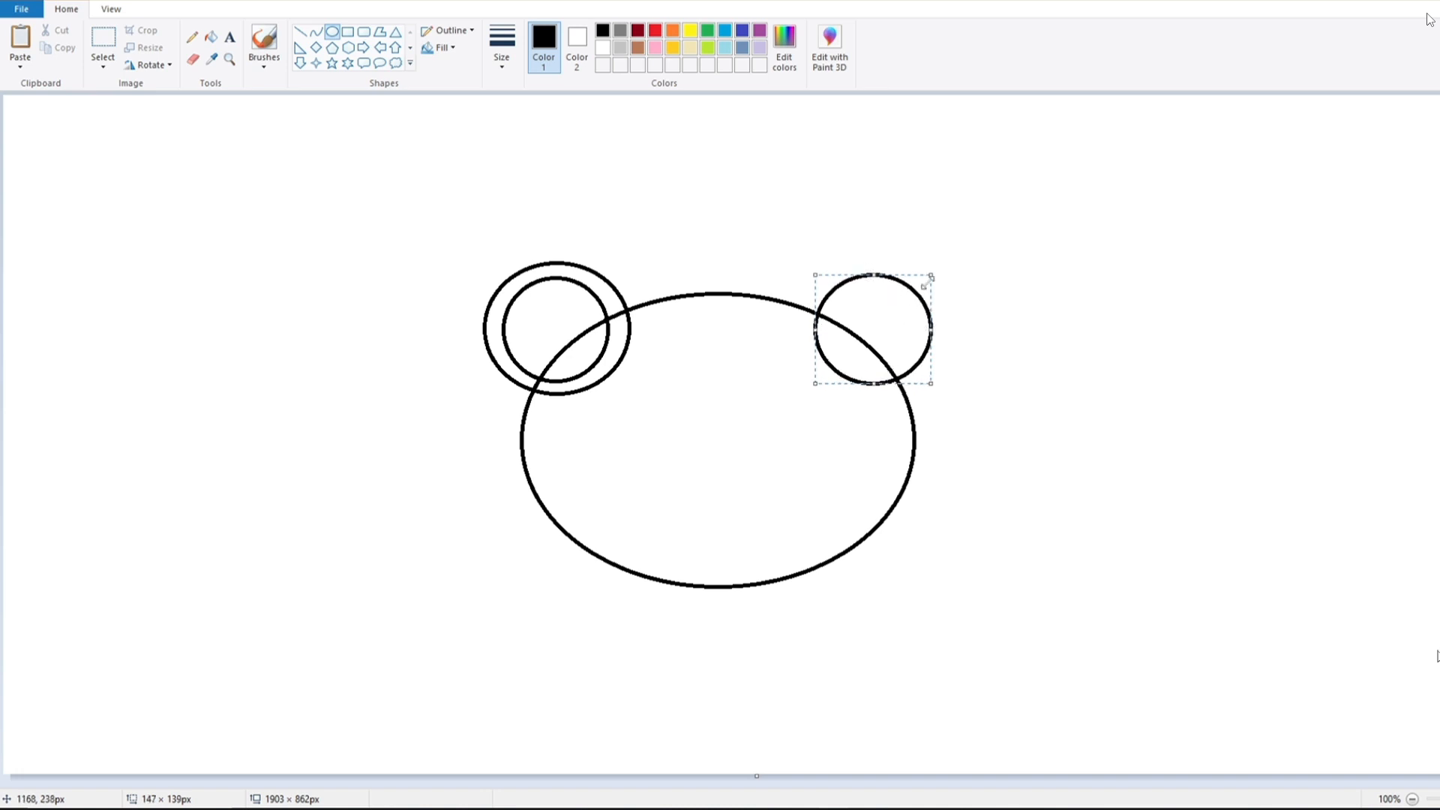
{"action": "left_click_drag", "start_coordinate": [929, 274], "coordinate": [930, 266]}
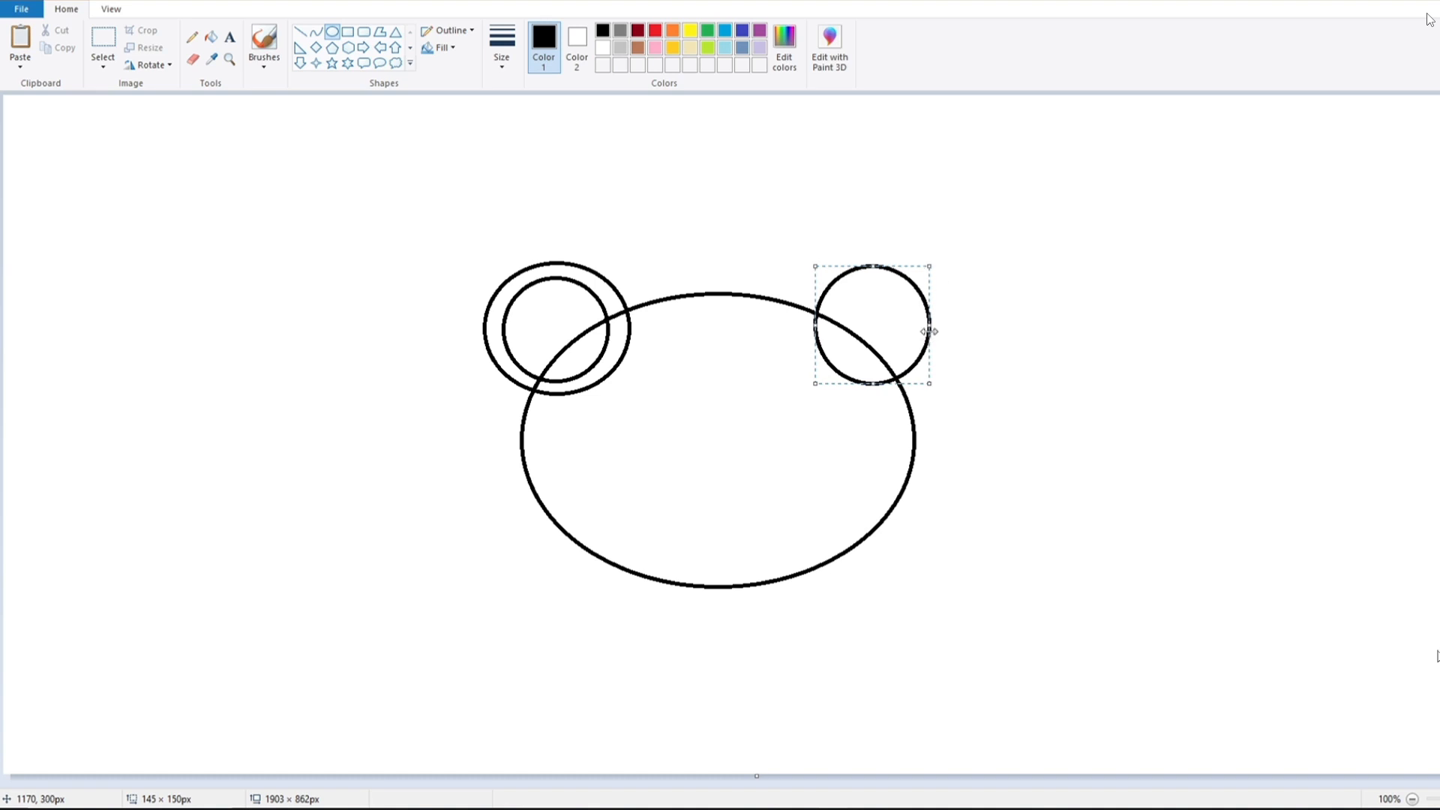
{"action": "left_click_drag", "start_coordinate": [931, 332], "coordinate": [938, 331]}
{"action": "left_click_drag", "start_coordinate": [818, 310], "coordinate": [823, 310]}
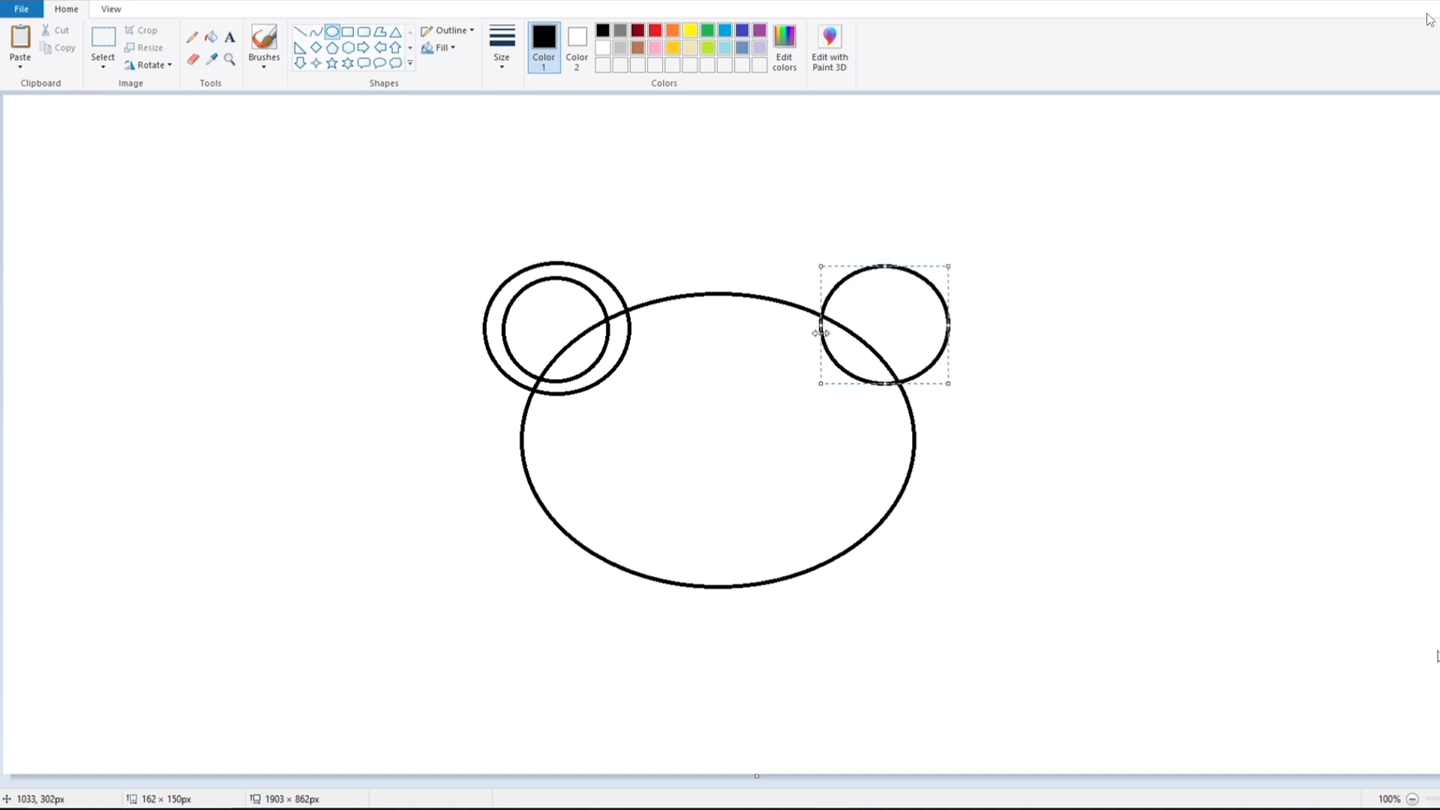
{"action": "left_click", "coordinate": [987, 418]}
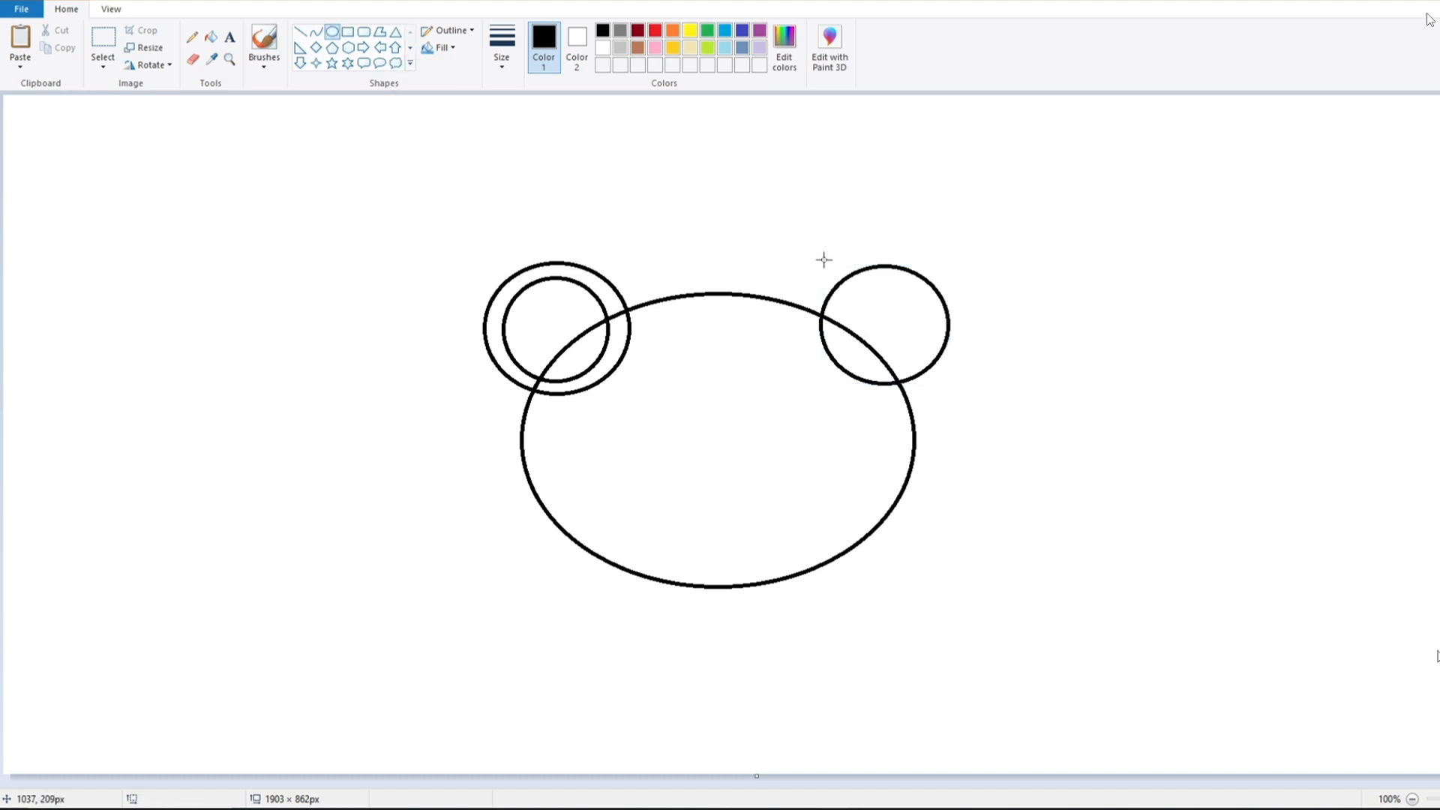
Try a larger ellipse around the right ear, and remove it together with the existing right-ear ellipse.
{"action": "left_click_drag", "start_coordinate": [824, 259], "coordinate": [972, 401]}
{"action": "right_click", "coordinate": [925, 360]}
{"action": "left_click", "coordinate": [938, 370]}
{"action": "key", "text": "ctrl+z"}
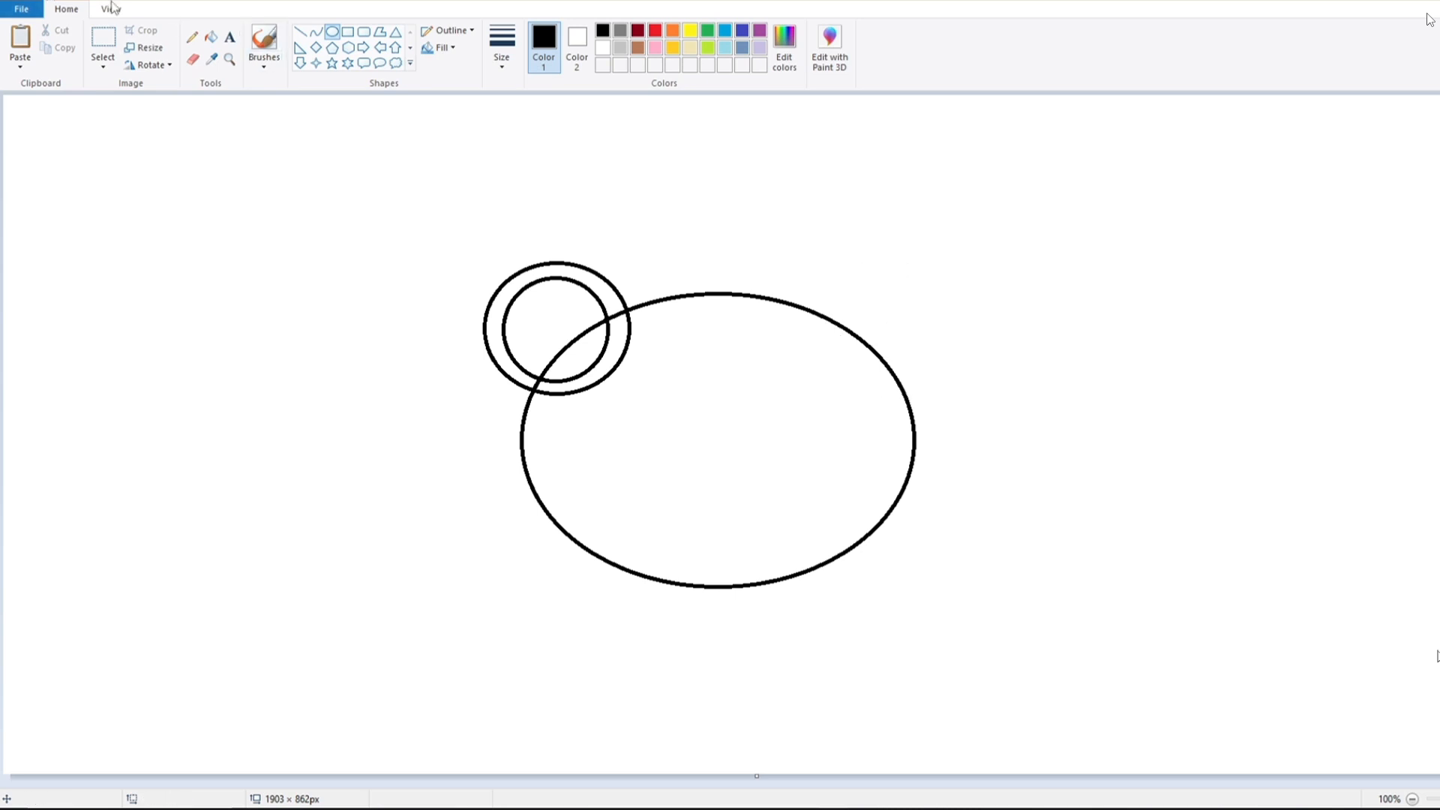
{"action": "left_click", "coordinate": [333, 35]}
{"action": "left_click_drag", "start_coordinate": [524, 286], "coordinate": [582, 351]}
{"action": "key", "text": "ctrl+z"}
Draw a circular right ear overlapping the head's upper-right edge and resize it to about 170 × 171 px.
{"action": "mouse_move", "coordinate": [787, 285]}
{"action": "left_mouse_down"}
{"action": "mouse_move", "coordinate": [910, 409]}
{"action": "mouse_move", "coordinate": [932, 405]}
{"action": "mouse_move", "coordinate": [916, 367]}
{"action": "mouse_move", "coordinate": [915, 389]}
{"action": "left_mouse_up"}
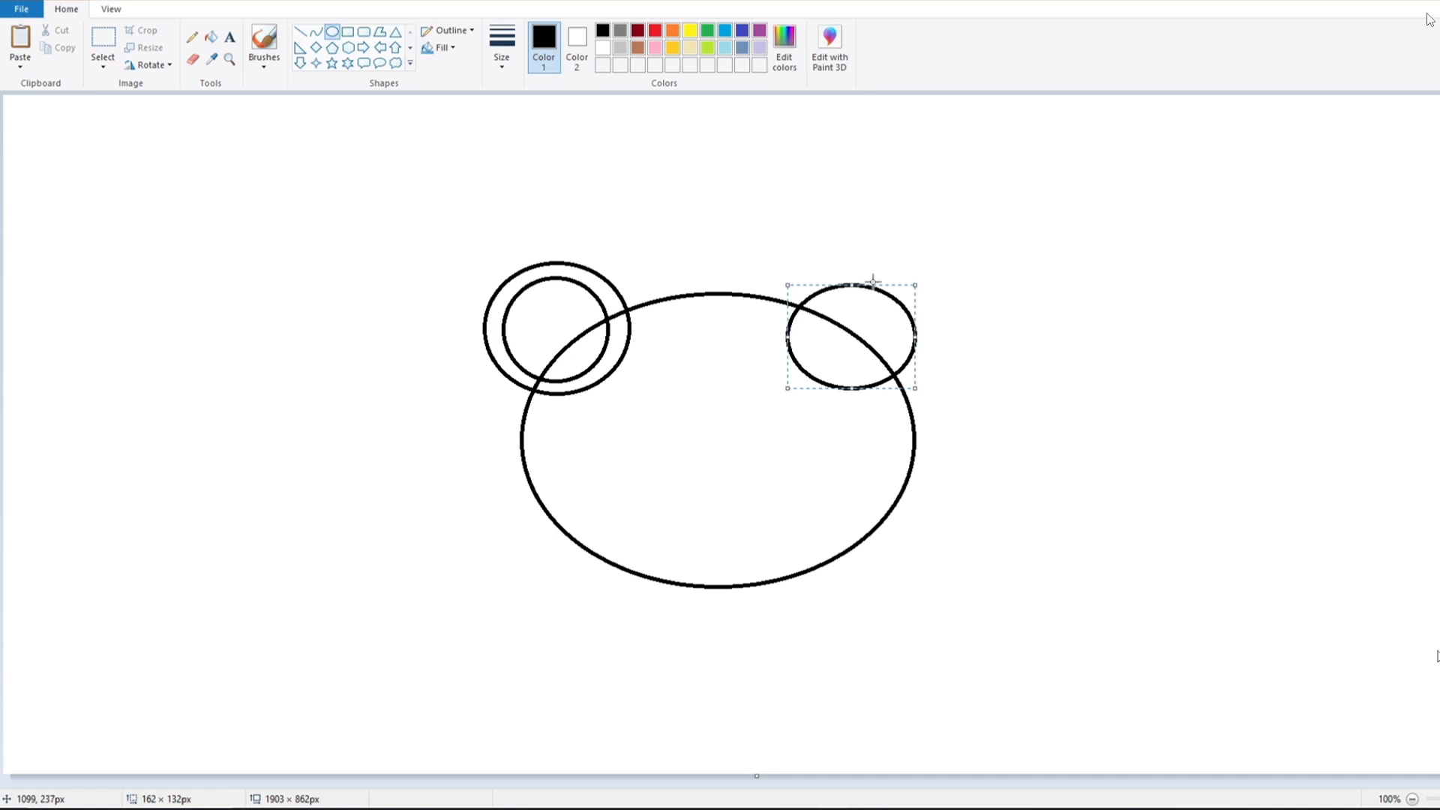
{"action": "left_click_drag", "start_coordinate": [853, 284], "coordinate": [859, 265]}
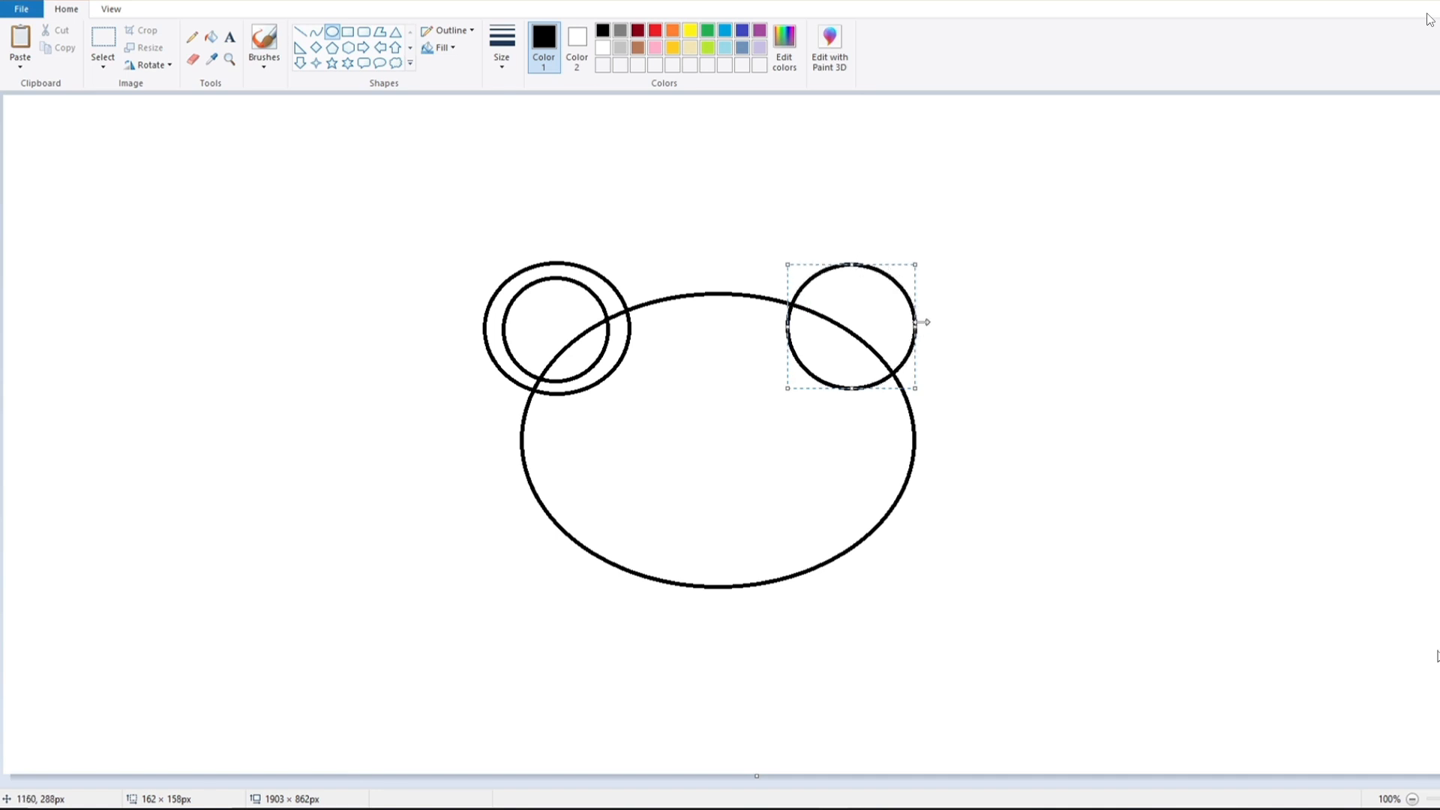
{"action": "left_click_drag", "start_coordinate": [925, 323], "coordinate": [926, 322]}
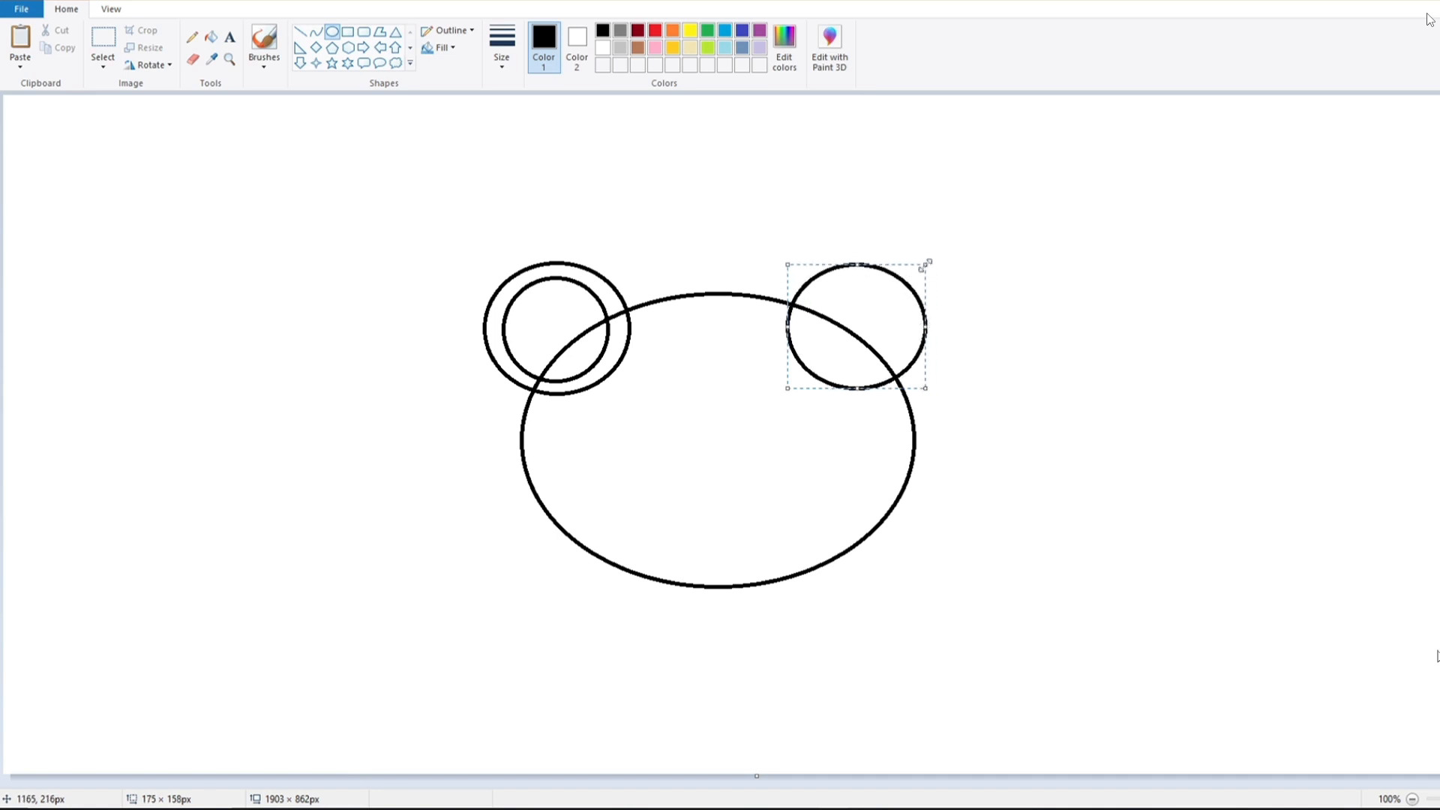
{"action": "left_click_drag", "start_coordinate": [927, 264], "coordinate": [927, 260]}
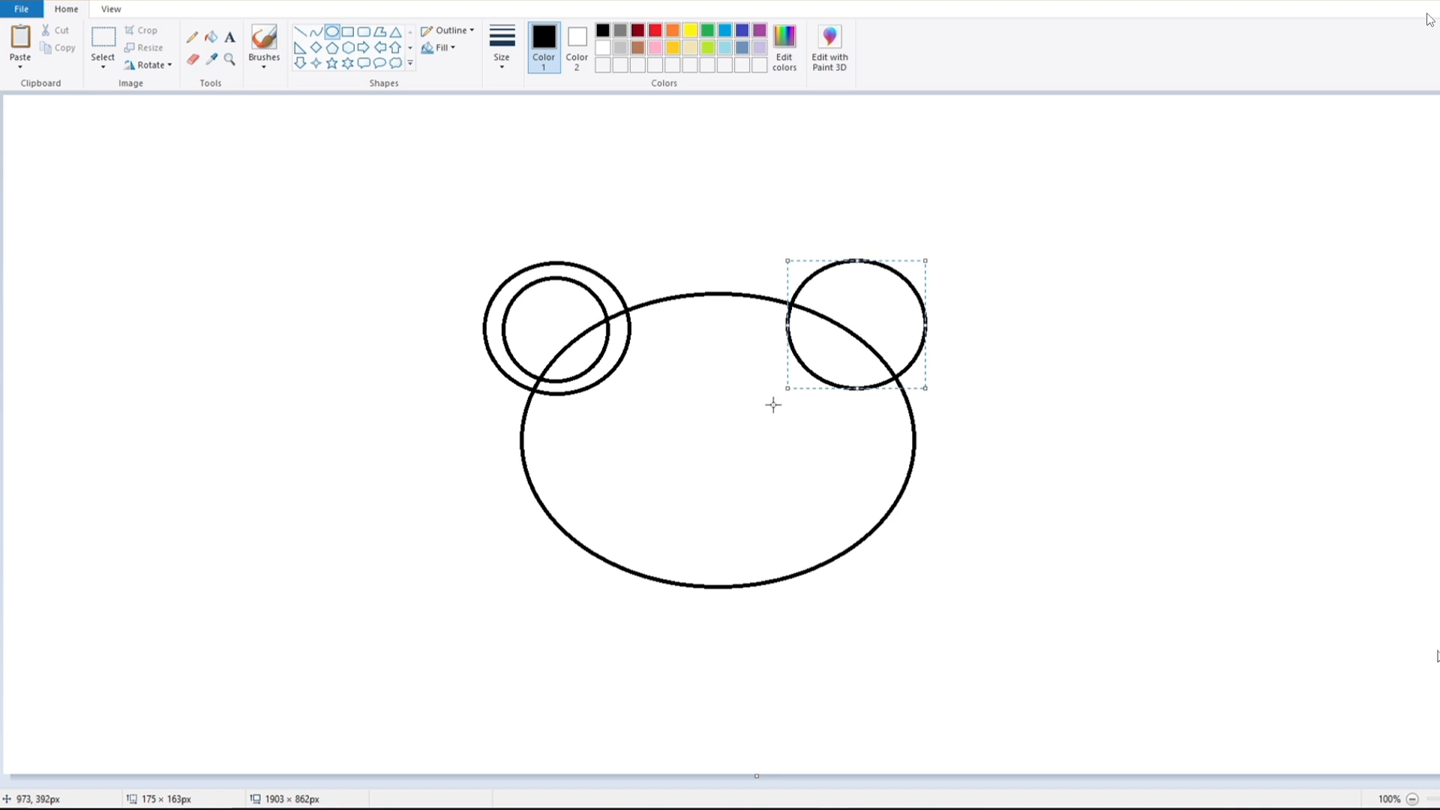
{"action": "left_click_drag", "start_coordinate": [926, 261], "coordinate": [922, 267]}
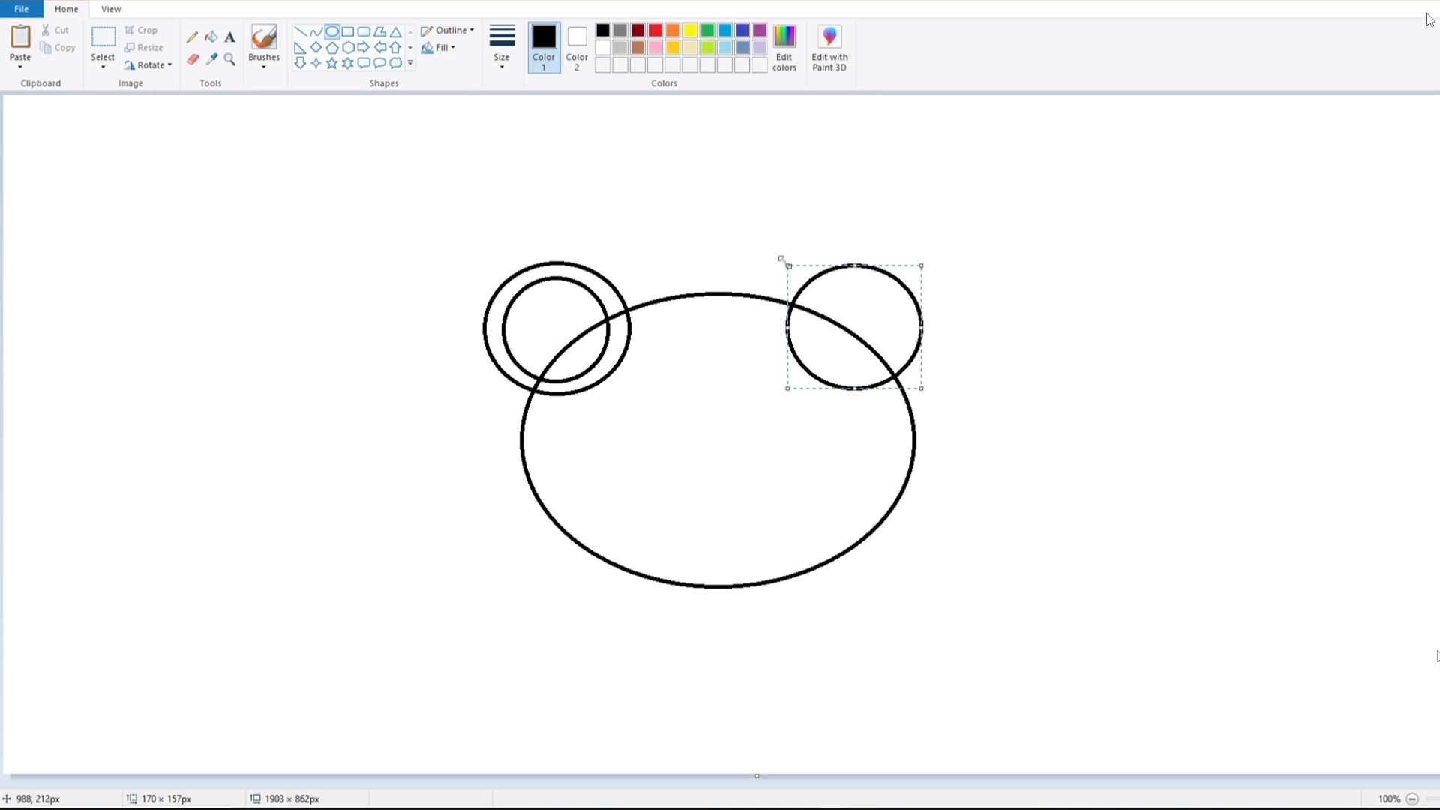
{"action": "left_click_drag", "start_coordinate": [784, 262], "coordinate": [787, 255]}
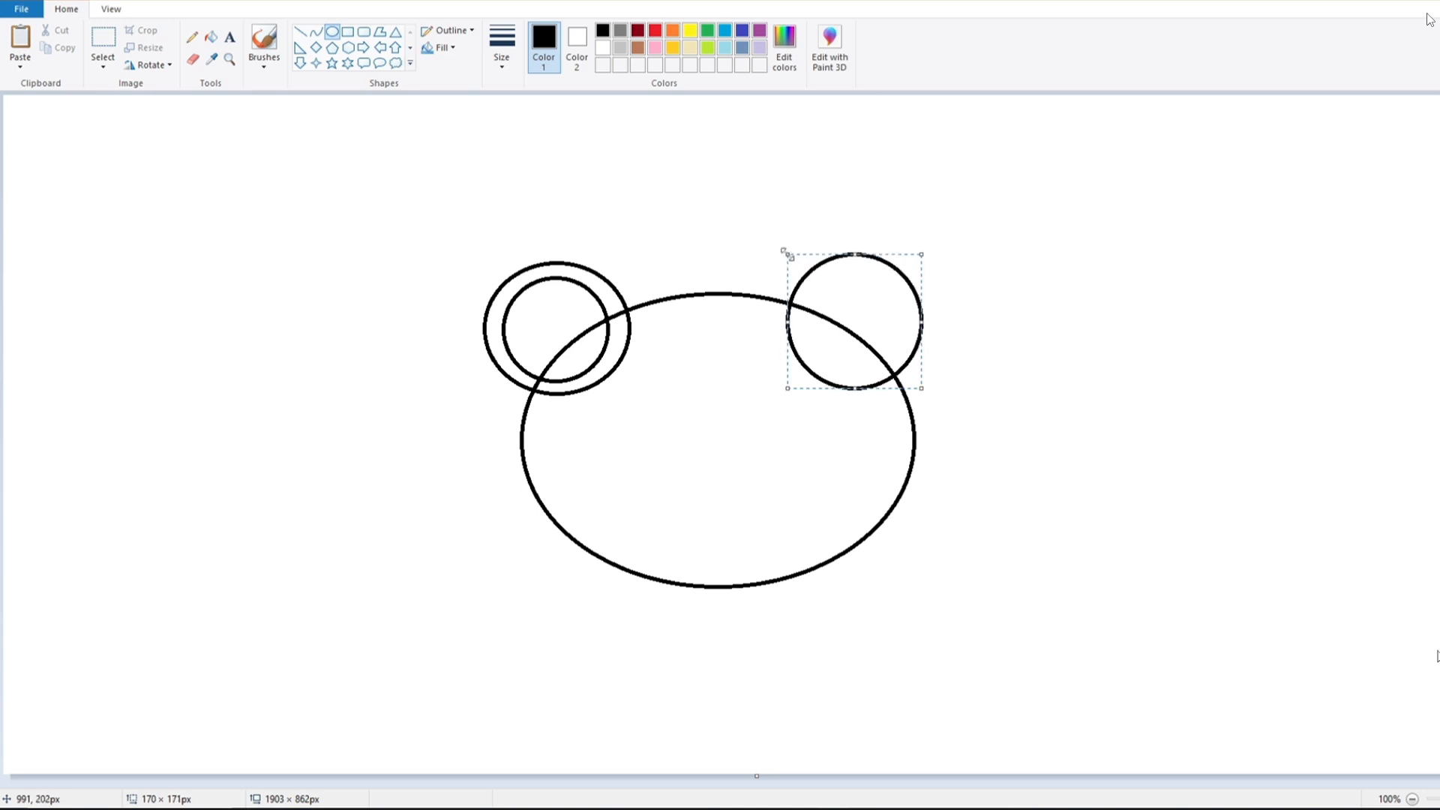
{"action": "left_click", "coordinate": [762, 240]}
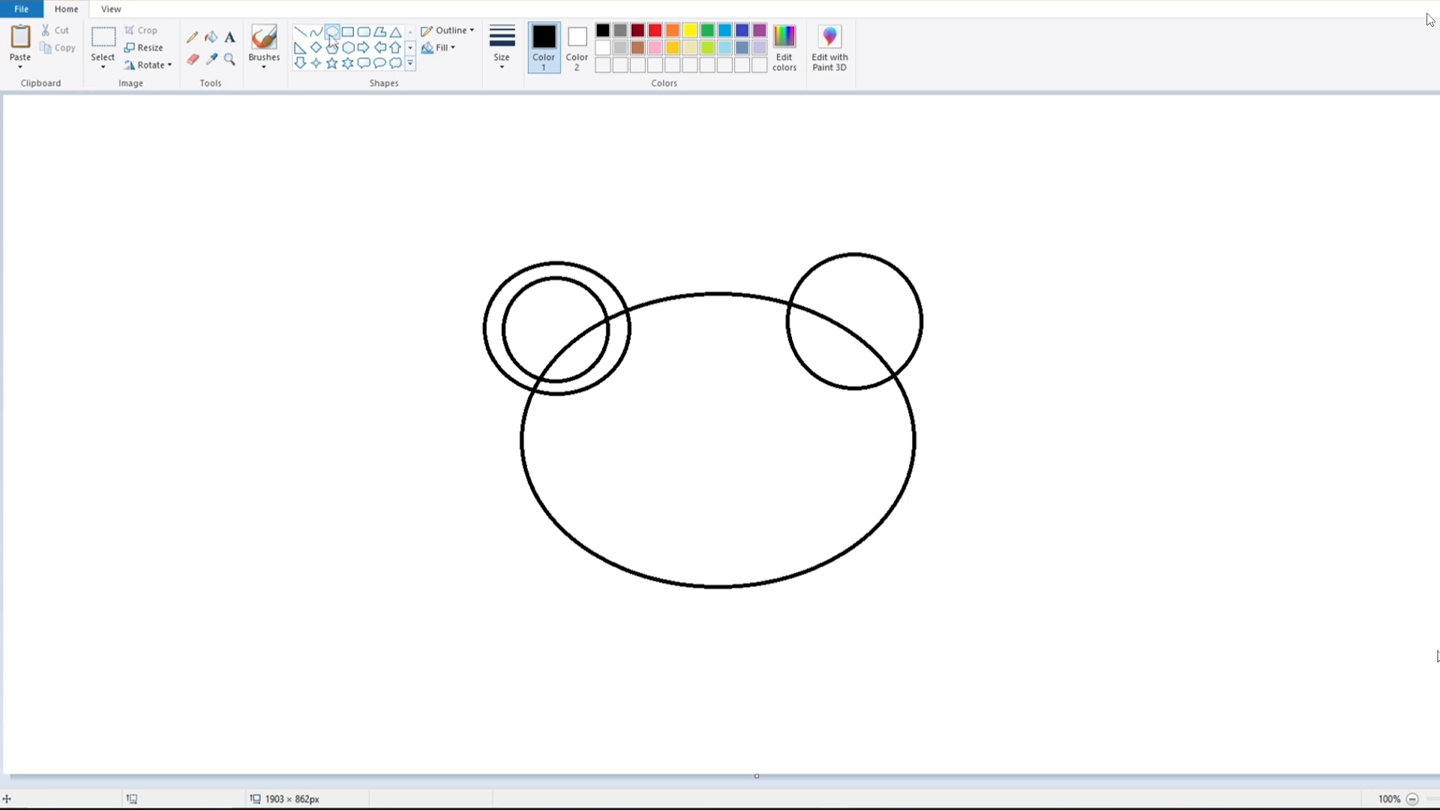
Draw an inner circle inside the right ear and resize it to about 125 × 124 px.
{"action": "left_click_drag", "start_coordinate": [831, 276], "coordinate": [901, 368]}
{"action": "left_click_drag", "start_coordinate": [831, 322], "coordinate": [809, 314]}
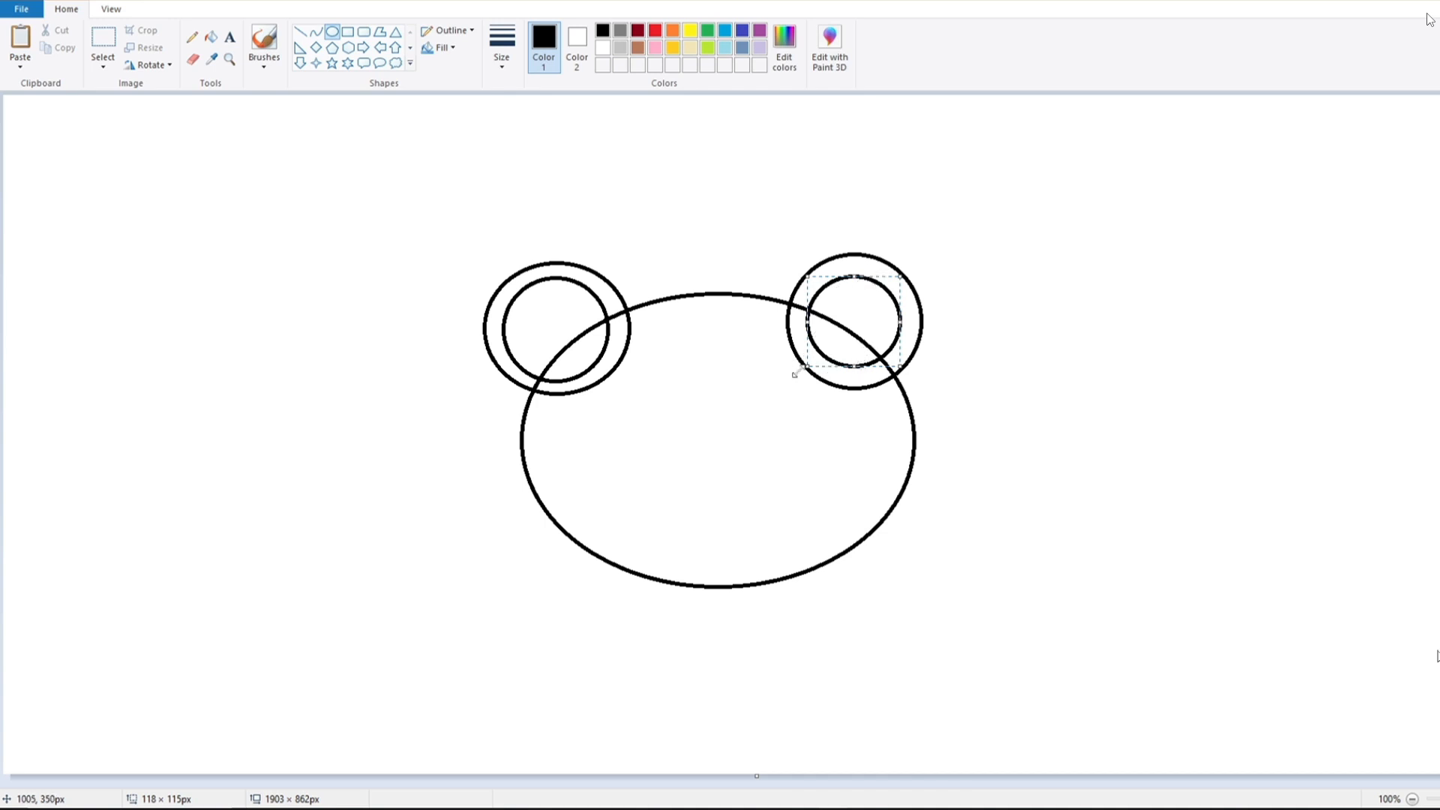
{"action": "left_click_drag", "start_coordinate": [801, 368], "coordinate": [797, 376]}
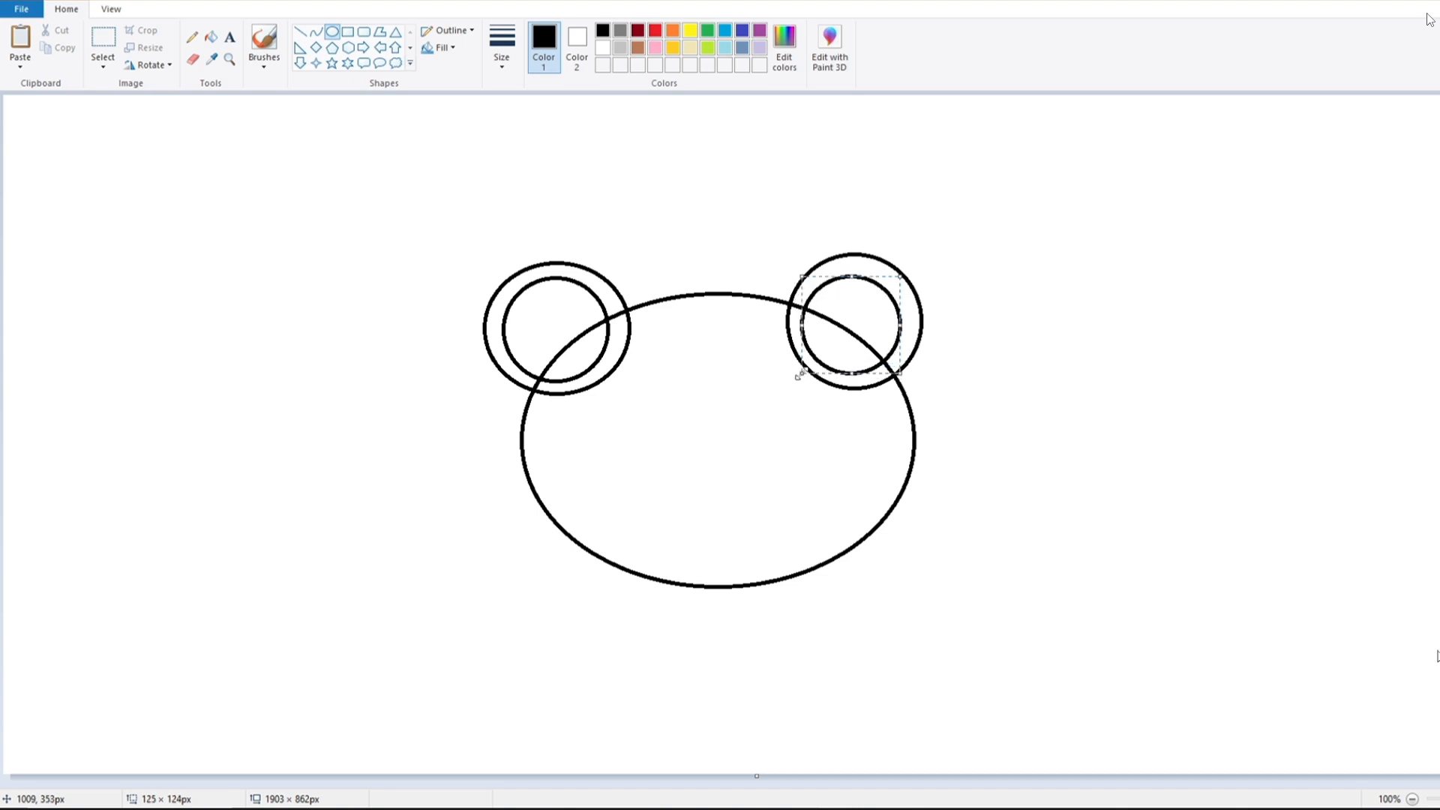
{"action": "left_click", "coordinate": [676, 200]}
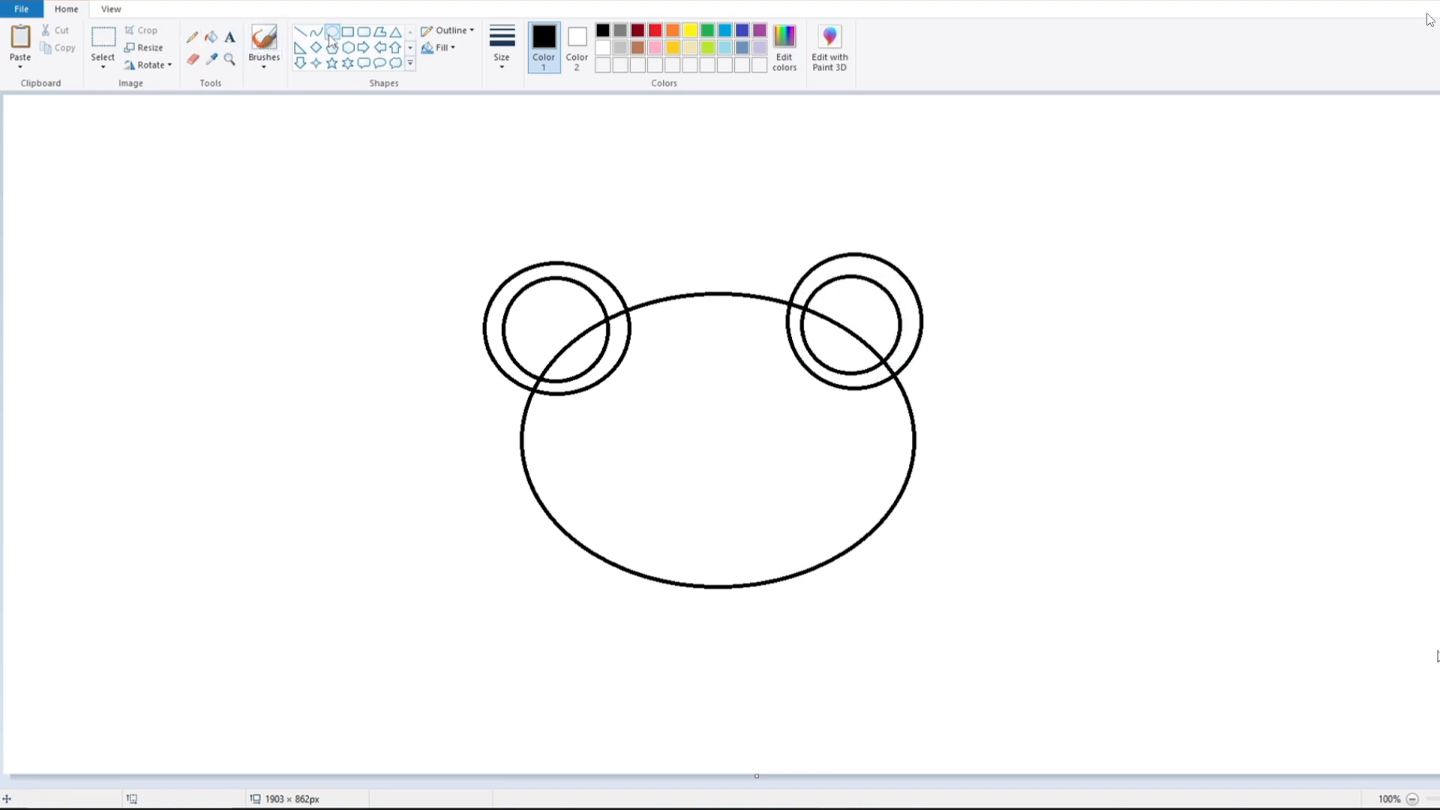
Erase the overlapping head and ear lines where the left ear meets the head.
{"action": "left_click", "coordinate": [193, 61]}
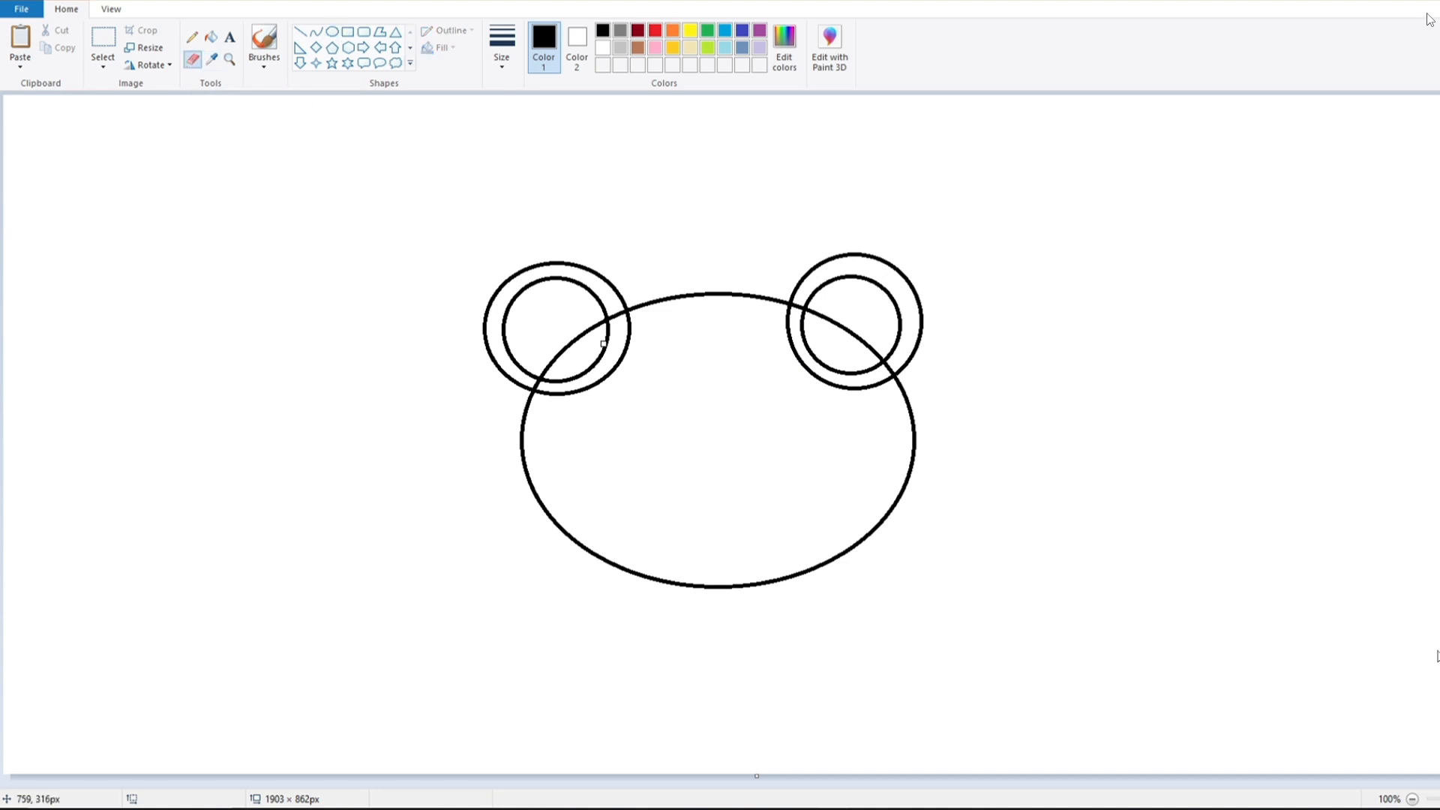
{"action": "mouse_move", "coordinate": [609, 333]}
{"action": "left_mouse_down"}
{"action": "mouse_move", "coordinate": [600, 382]}
{"action": "mouse_move", "coordinate": [630, 357]}
{"action": "mouse_move", "coordinate": [616, 351]}
{"action": "mouse_move", "coordinate": [632, 321]}
{"action": "mouse_move", "coordinate": [619, 362]}
{"action": "mouse_move", "coordinate": [623, 321]}
{"action": "left_mouse_up"}
{"action": "mouse_move", "coordinate": [612, 323]}
{"action": "left_mouse_down"}
{"action": "mouse_move", "coordinate": [601, 387]}
{"action": "mouse_move", "coordinate": [630, 354]}
{"action": "mouse_move", "coordinate": [567, 393]}
{"action": "mouse_move", "coordinate": [591, 387]}
{"action": "mouse_move", "coordinate": [573, 366]}
{"action": "mouse_move", "coordinate": [574, 318]}
{"action": "mouse_move", "coordinate": [553, 399]}
{"action": "left_mouse_up"}
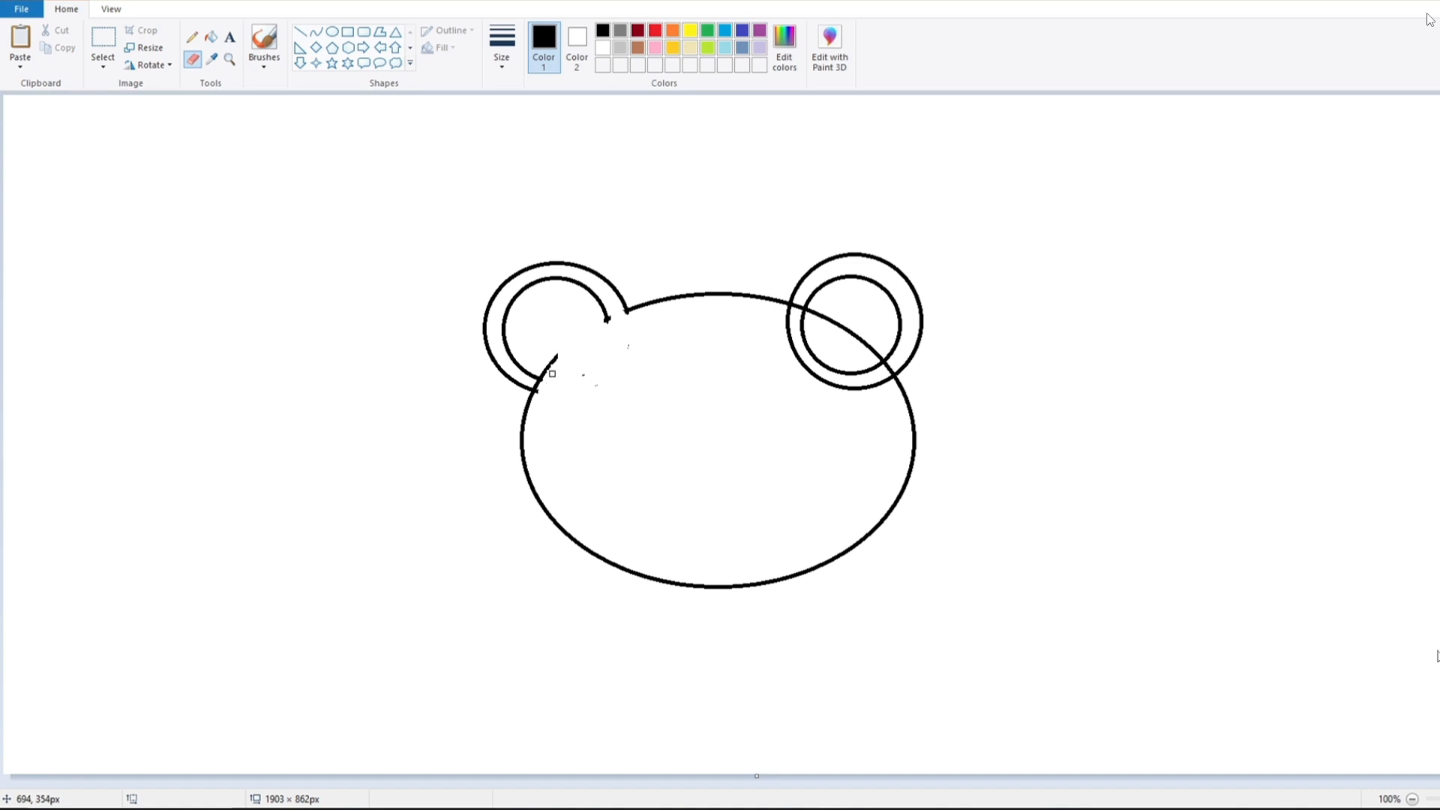
{"action": "mouse_move", "coordinate": [552, 373]}
{"action": "left_mouse_down"}
{"action": "mouse_move", "coordinate": [560, 353]}
{"action": "mouse_move", "coordinate": [547, 378]}
{"action": "left_mouse_up"}
Erase the overlapping head and ear lines where the right ear meets the head.
{"action": "left_click_drag", "start_coordinate": [800, 363], "coordinate": [799, 324]}
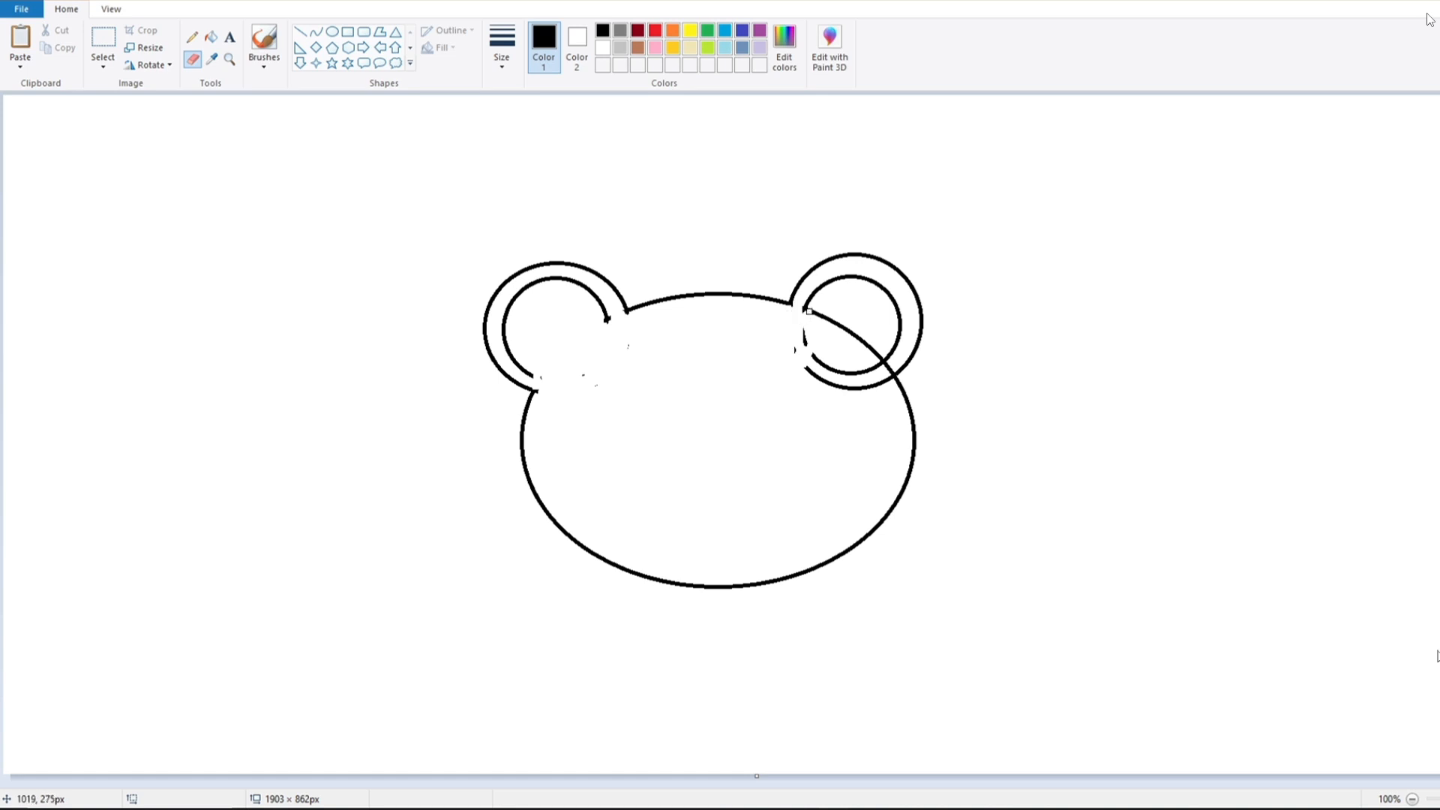
{"action": "mouse_move", "coordinate": [833, 324]}
{"action": "left_mouse_down"}
{"action": "mouse_move", "coordinate": [799, 343]}
{"action": "mouse_move", "coordinate": [841, 304]}
{"action": "mouse_move", "coordinate": [819, 354]}
{"action": "mouse_move", "coordinate": [868, 318]}
{"action": "mouse_move", "coordinate": [829, 371]}
{"action": "mouse_move", "coordinate": [809, 372]}
{"action": "mouse_move", "coordinate": [827, 359]}
{"action": "mouse_move", "coordinate": [830, 412]}
{"action": "left_mouse_up"}
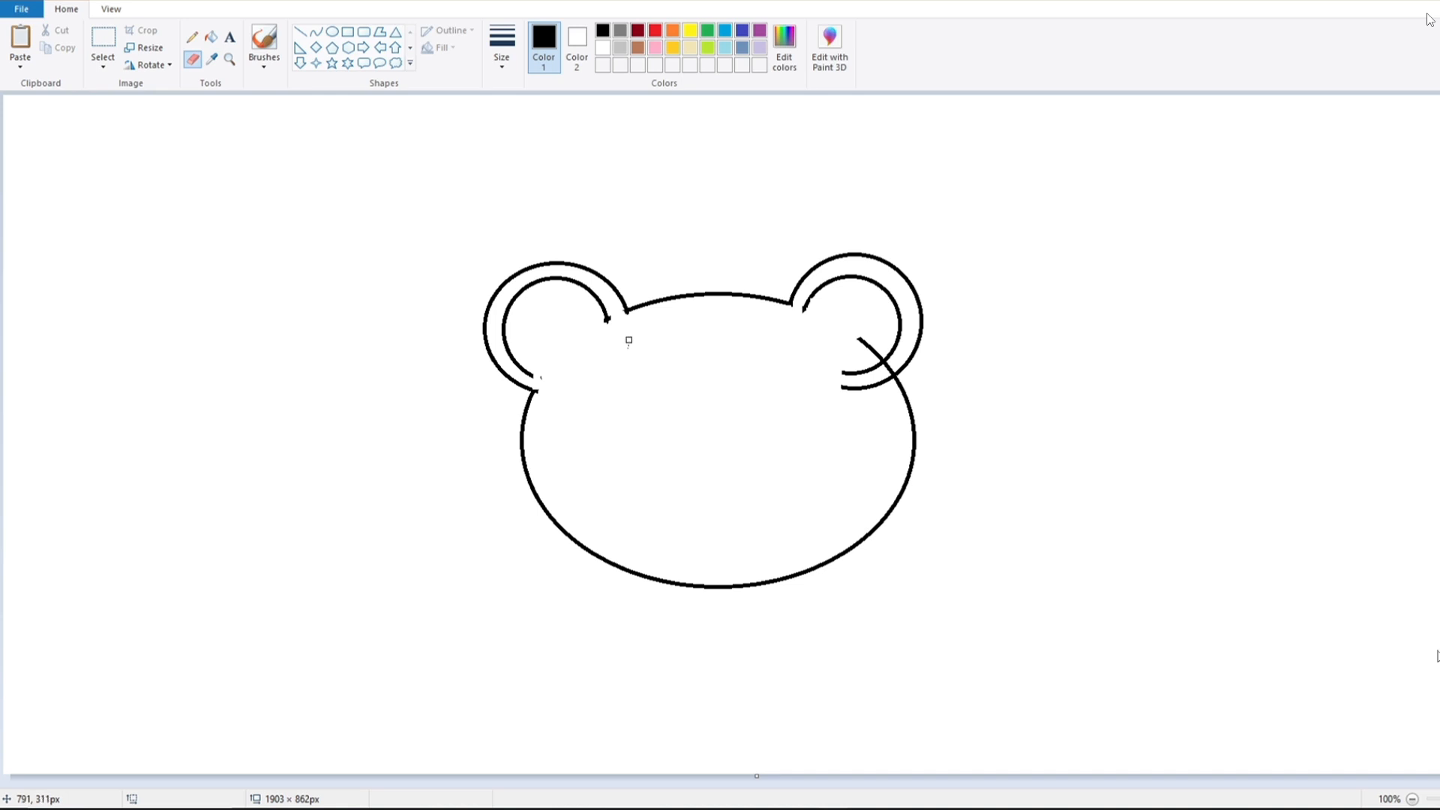
{"action": "mouse_move", "coordinate": [841, 378]}
{"action": "left_mouse_down"}
{"action": "mouse_move", "coordinate": [847, 399]}
{"action": "mouse_move", "coordinate": [867, 366]}
{"action": "left_mouse_up"}
{"action": "left_click_drag", "start_coordinate": [872, 346], "coordinate": [881, 344]}
Close the open inner shapes of both ears with straight lines along the head's edge.
{"action": "left_click", "coordinate": [300, 31]}
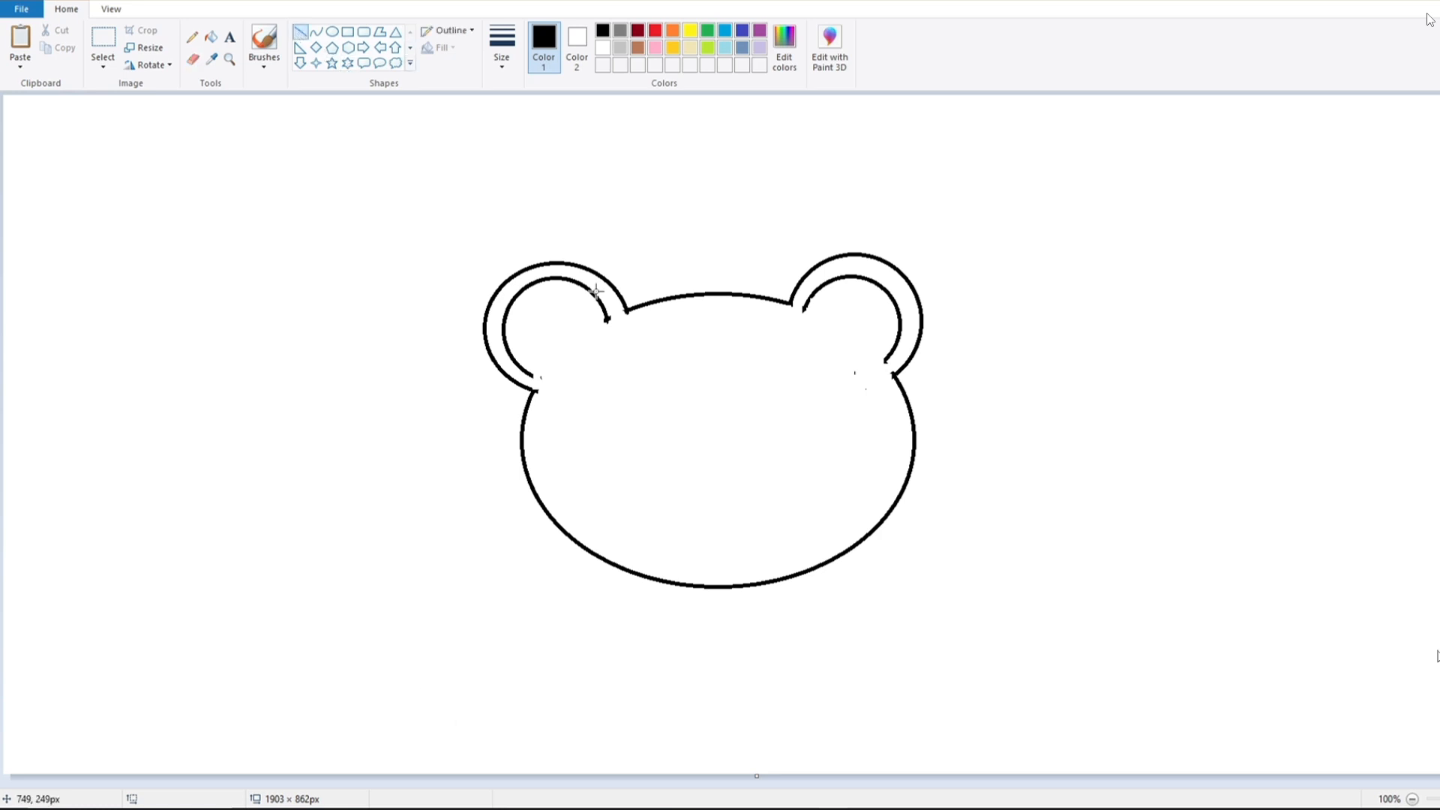
{"action": "left_click_drag", "start_coordinate": [608, 319], "coordinate": [534, 372]}
{"action": "left_click", "coordinate": [270, 298]}
{"action": "left_click_drag", "start_coordinate": [805, 307], "coordinate": [885, 360]}
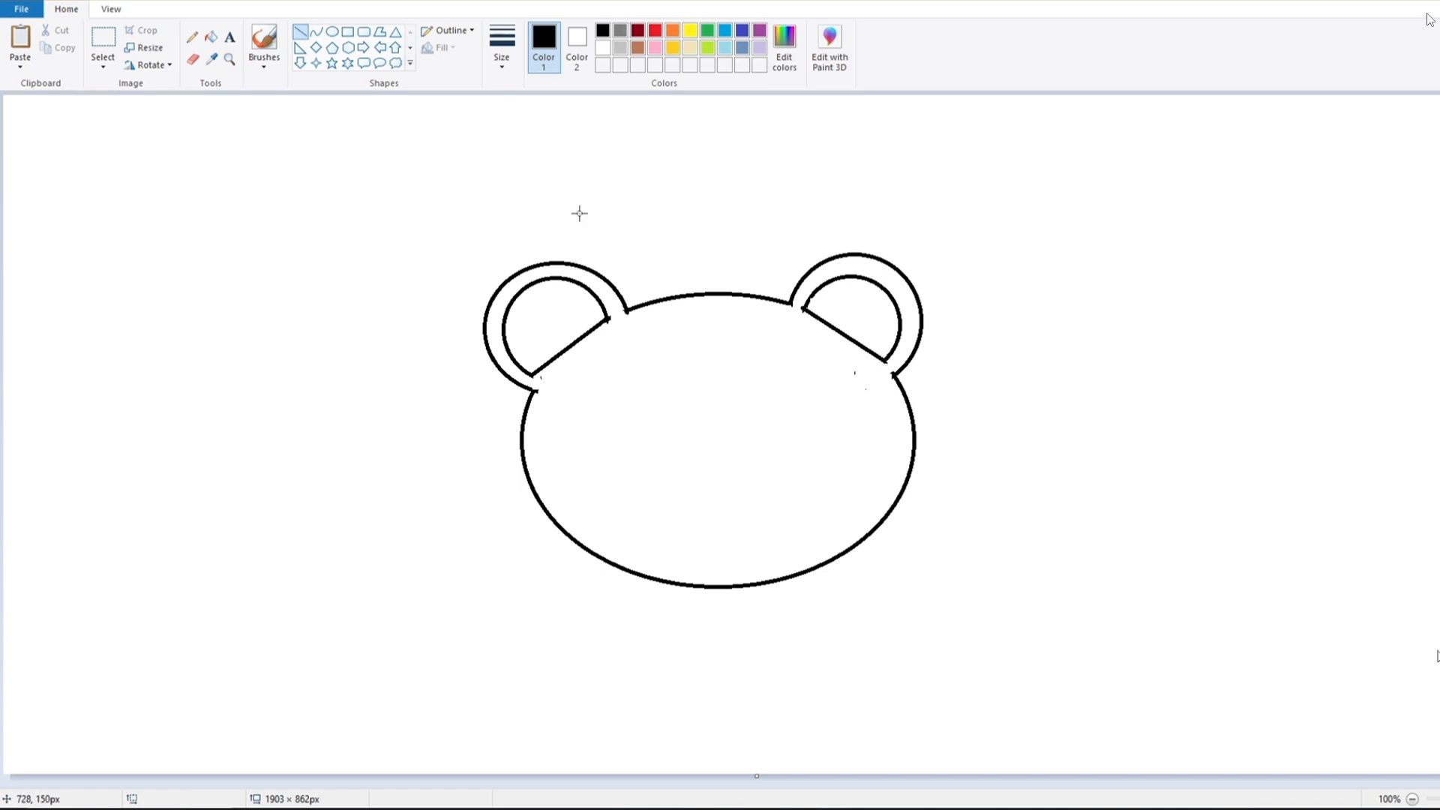
Draw two oval eyes side by side in the upper face, about 65 × 75 px and 66 × 73 px.
{"action": "left_click", "coordinate": [331, 31]}
{"action": "left_click_drag", "start_coordinate": [620, 350], "coordinate": [671, 408]}
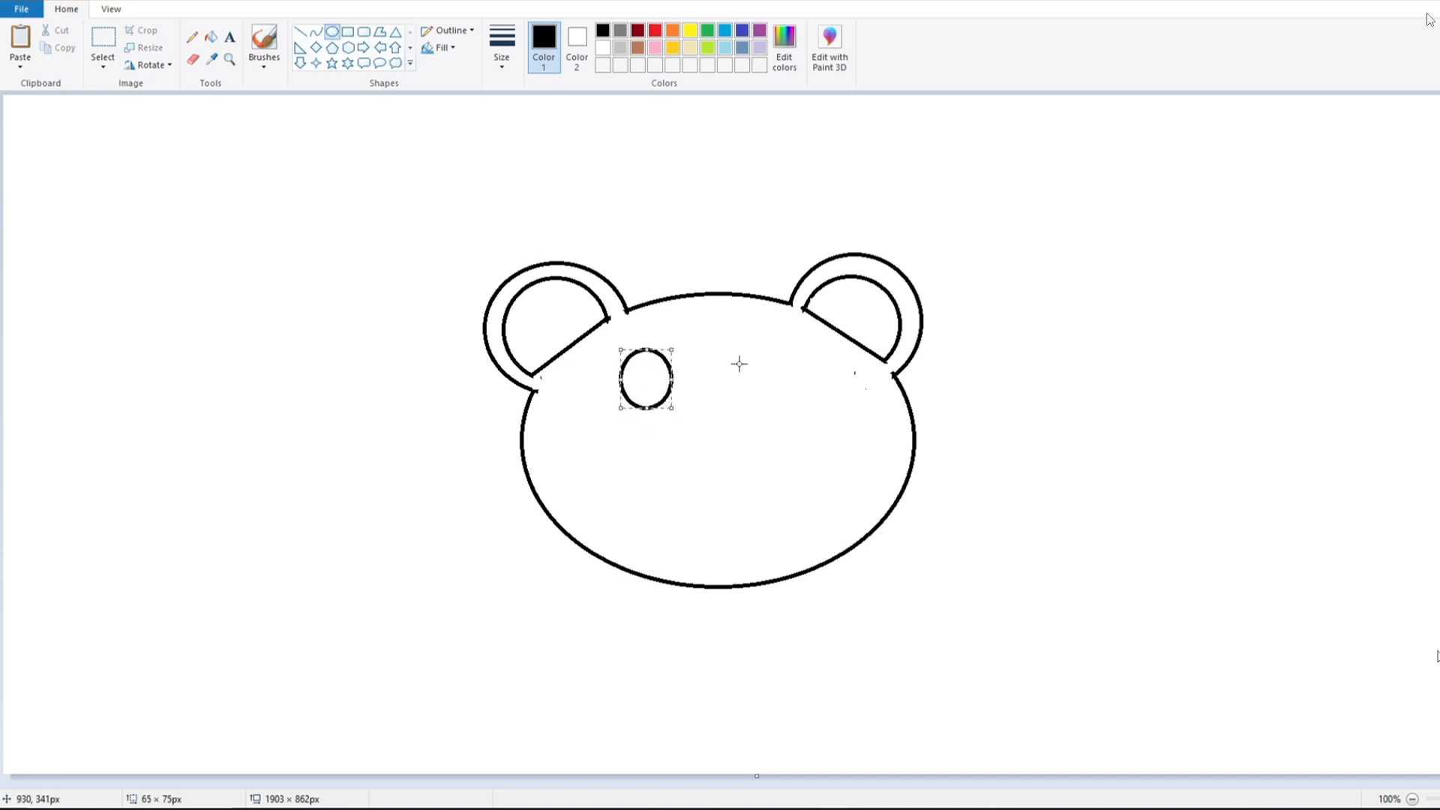
{"action": "mouse_move", "coordinate": [734, 356]}
{"action": "left_mouse_down"}
{"action": "mouse_move", "coordinate": [754, 401]}
{"action": "mouse_move", "coordinate": [781, 407]}
{"action": "mouse_move", "coordinate": [761, 350]}
{"action": "mouse_move", "coordinate": [729, 373]}
{"action": "left_mouse_up"}
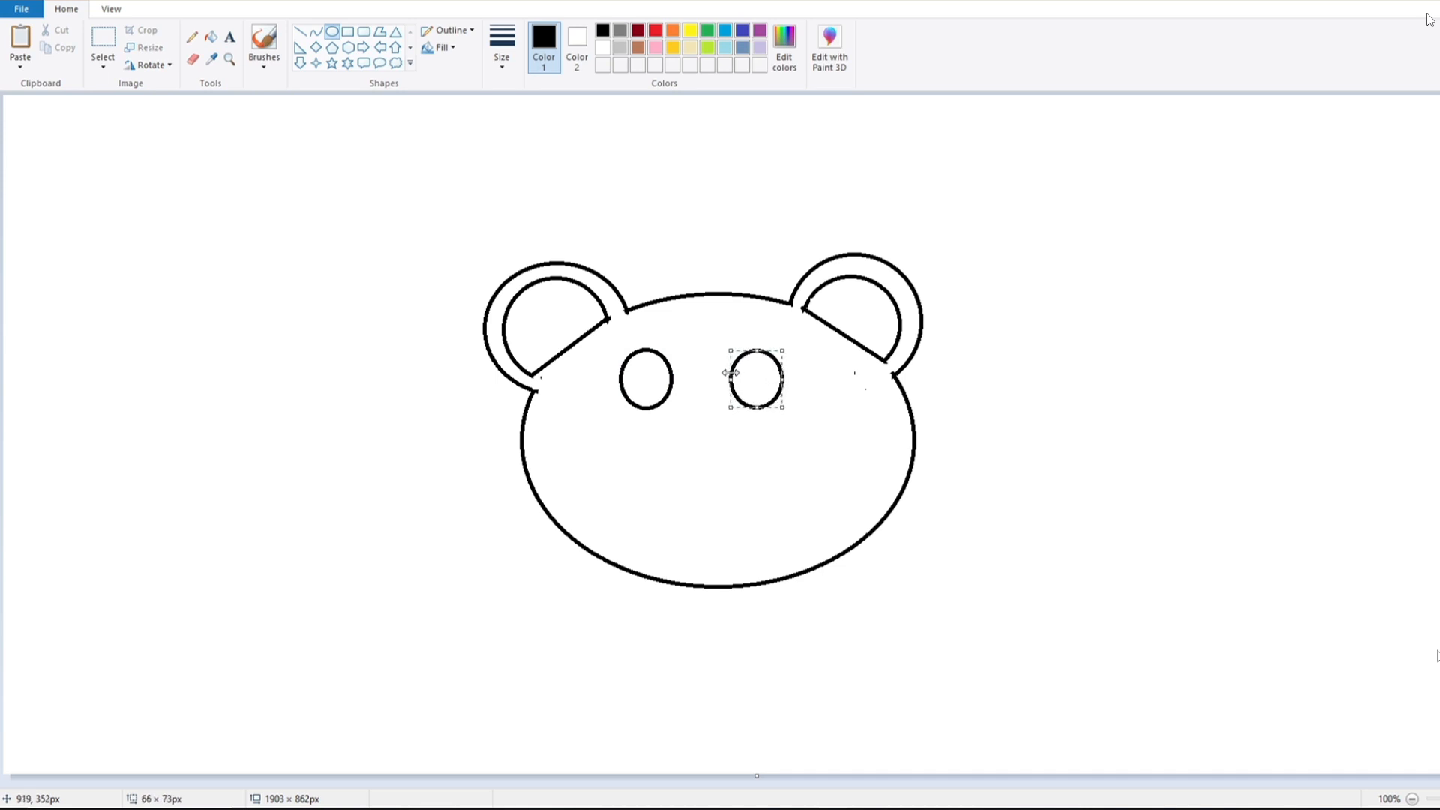
{"action": "left_click", "coordinate": [697, 258]}
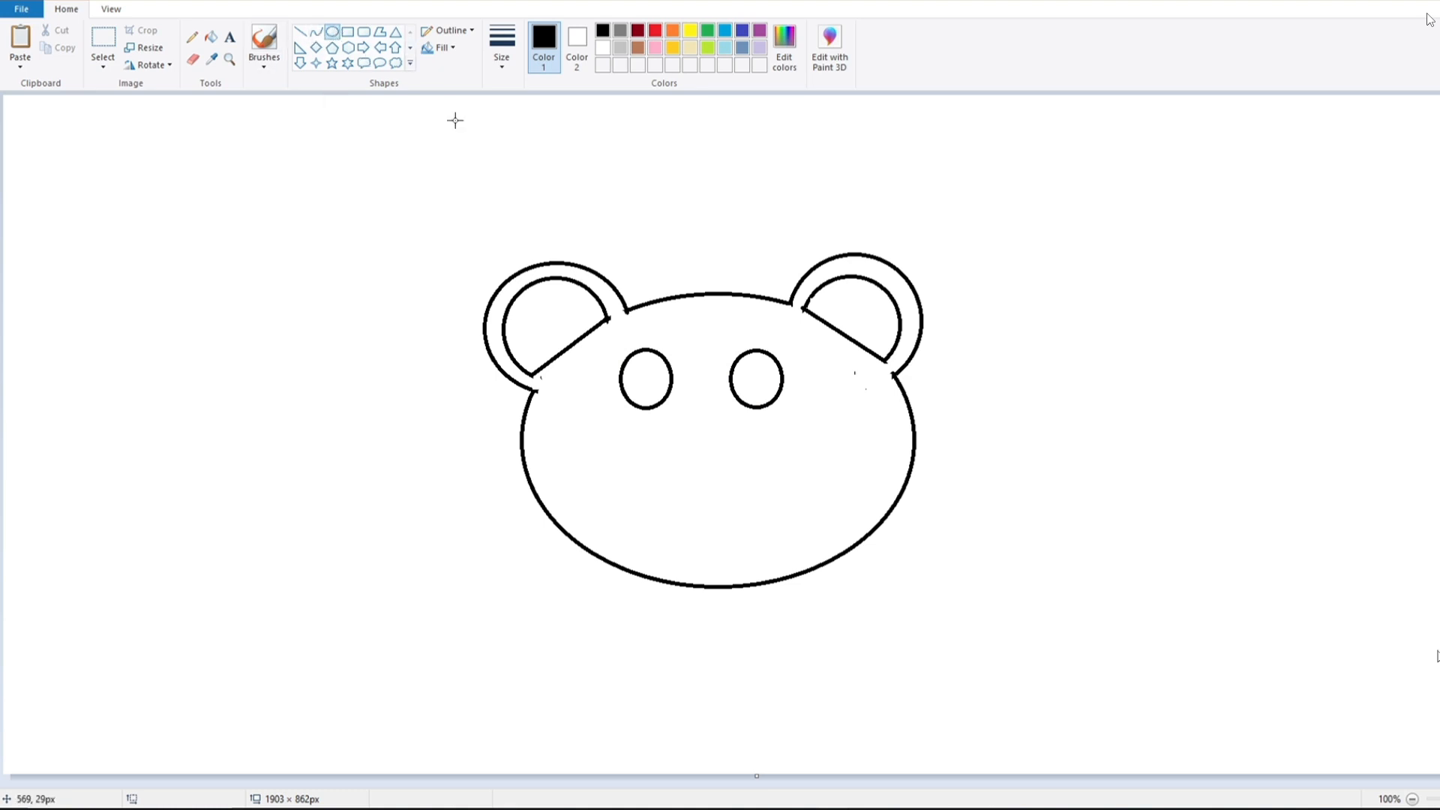
Draw a small oval highlight inside each eye, about 20 × 25 px in the left one.
{"action": "left_click_drag", "start_coordinate": [646, 371], "coordinate": [653, 385]}
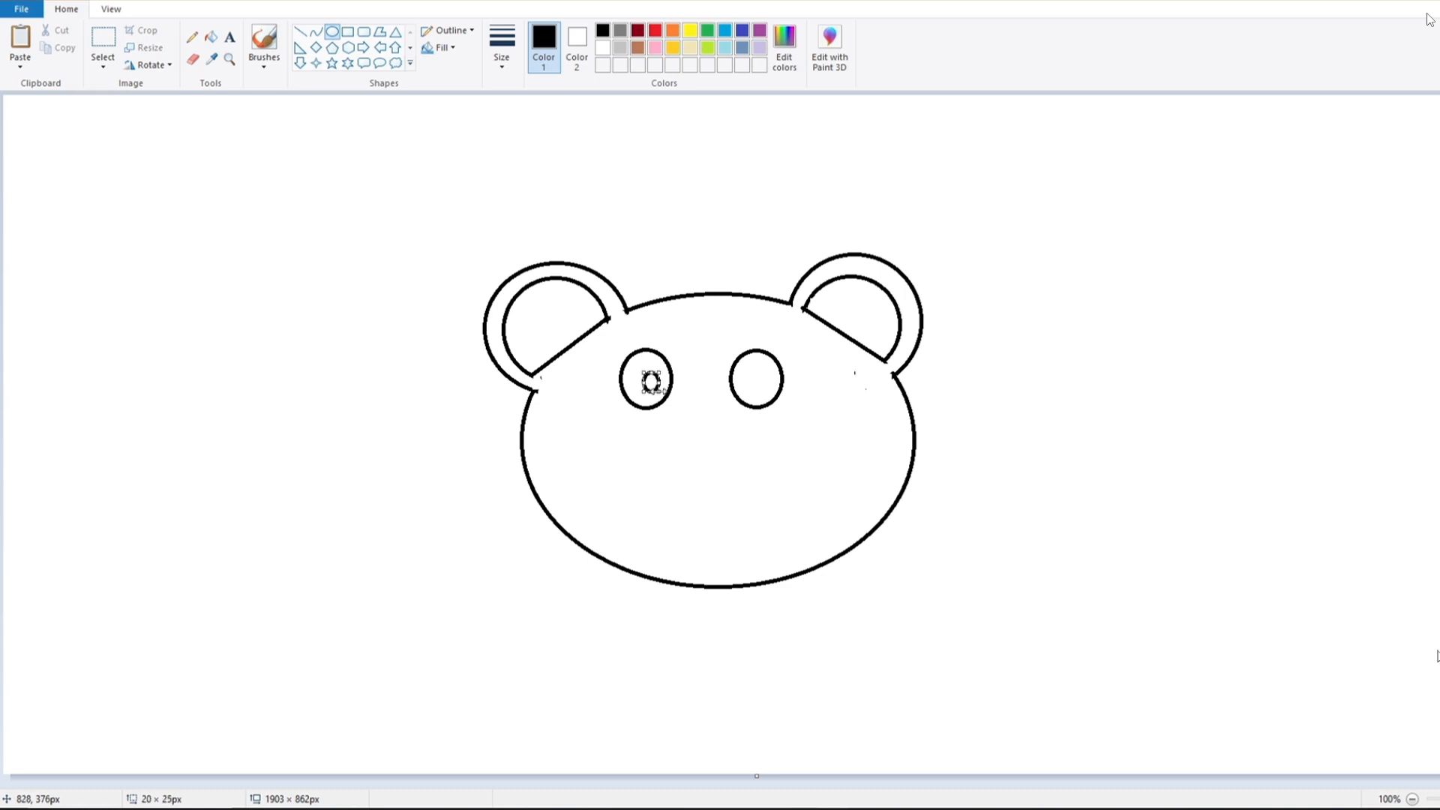
{"action": "left_click", "coordinate": [984, 289]}
{"action": "mouse_move", "coordinate": [740, 377]}
{"action": "left_mouse_down"}
{"action": "mouse_move", "coordinate": [750, 393]}
{"action": "mouse_move", "coordinate": [736, 371]}
{"action": "left_mouse_up"}
{"action": "left_click", "coordinate": [719, 251]}
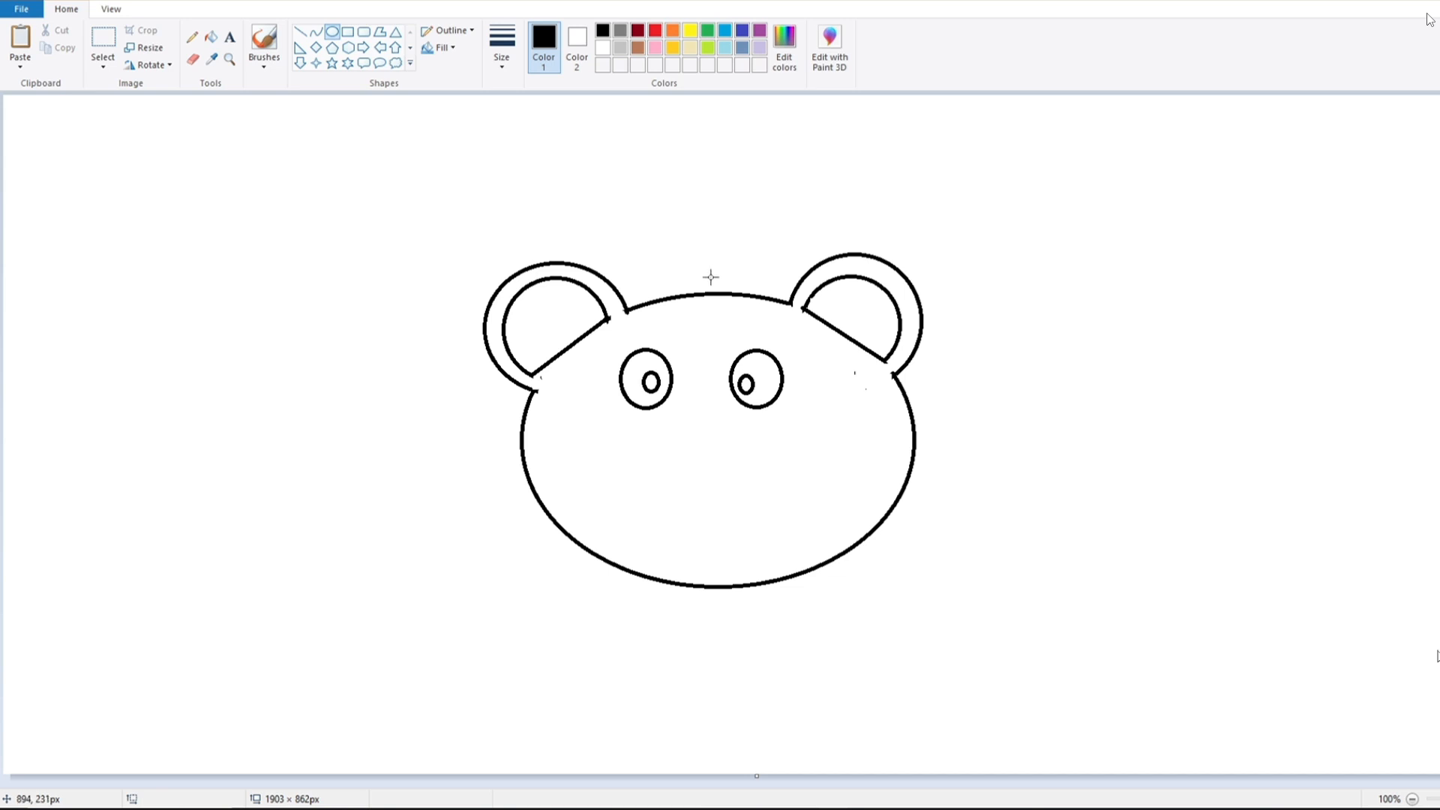
Draw a heart-shaped nose below and between the eyes and resize it to about 73 × 61 px.
{"action": "left_click", "coordinate": [410, 63]}
{"action": "left_click", "coordinate": [301, 80]}
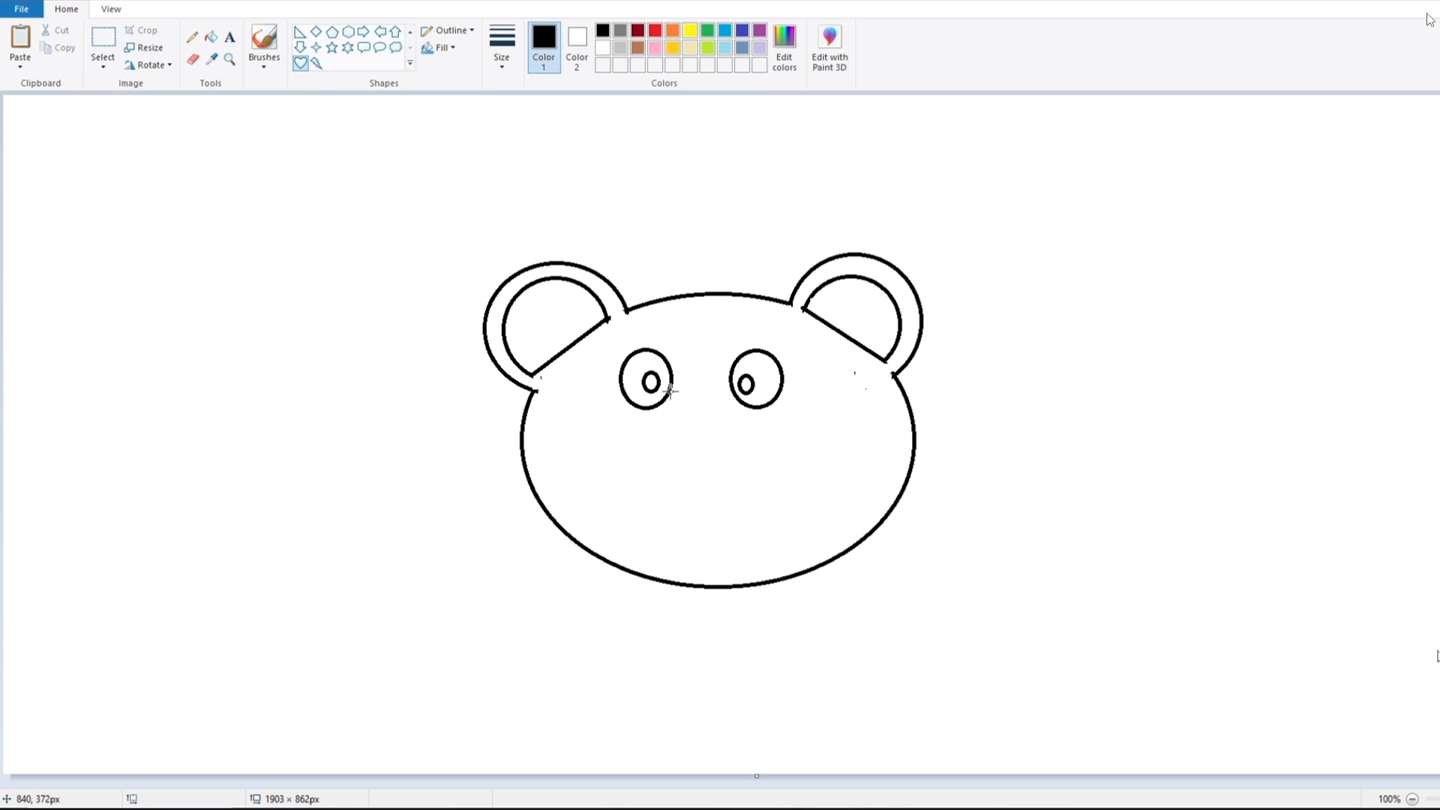
{"action": "left_click_drag", "start_coordinate": [687, 417], "coordinate": [668, 443]}
{"action": "left_click_drag", "start_coordinate": [707, 464], "coordinate": [706, 479]}
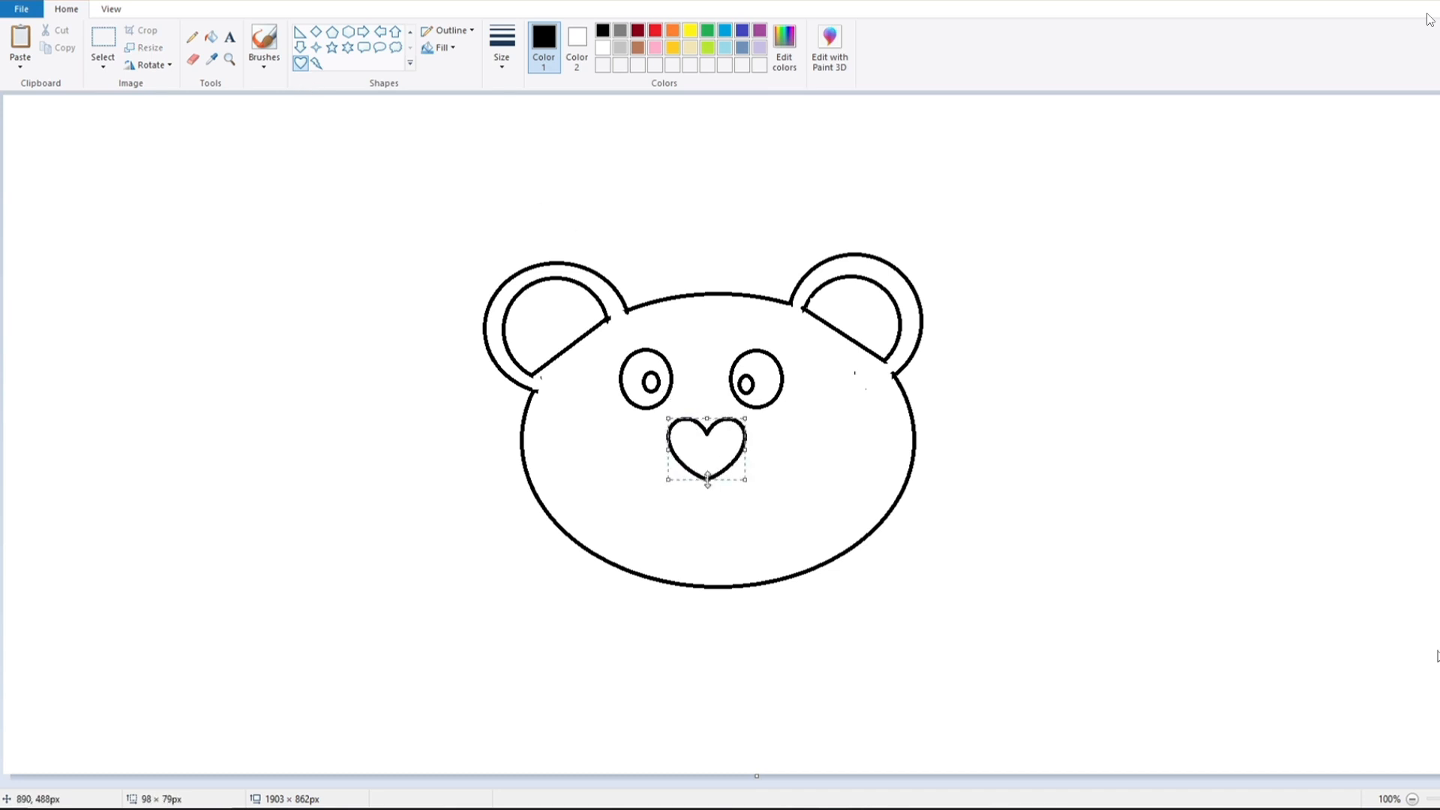
{"action": "left_click_drag", "start_coordinate": [706, 418], "coordinate": [708, 473]}
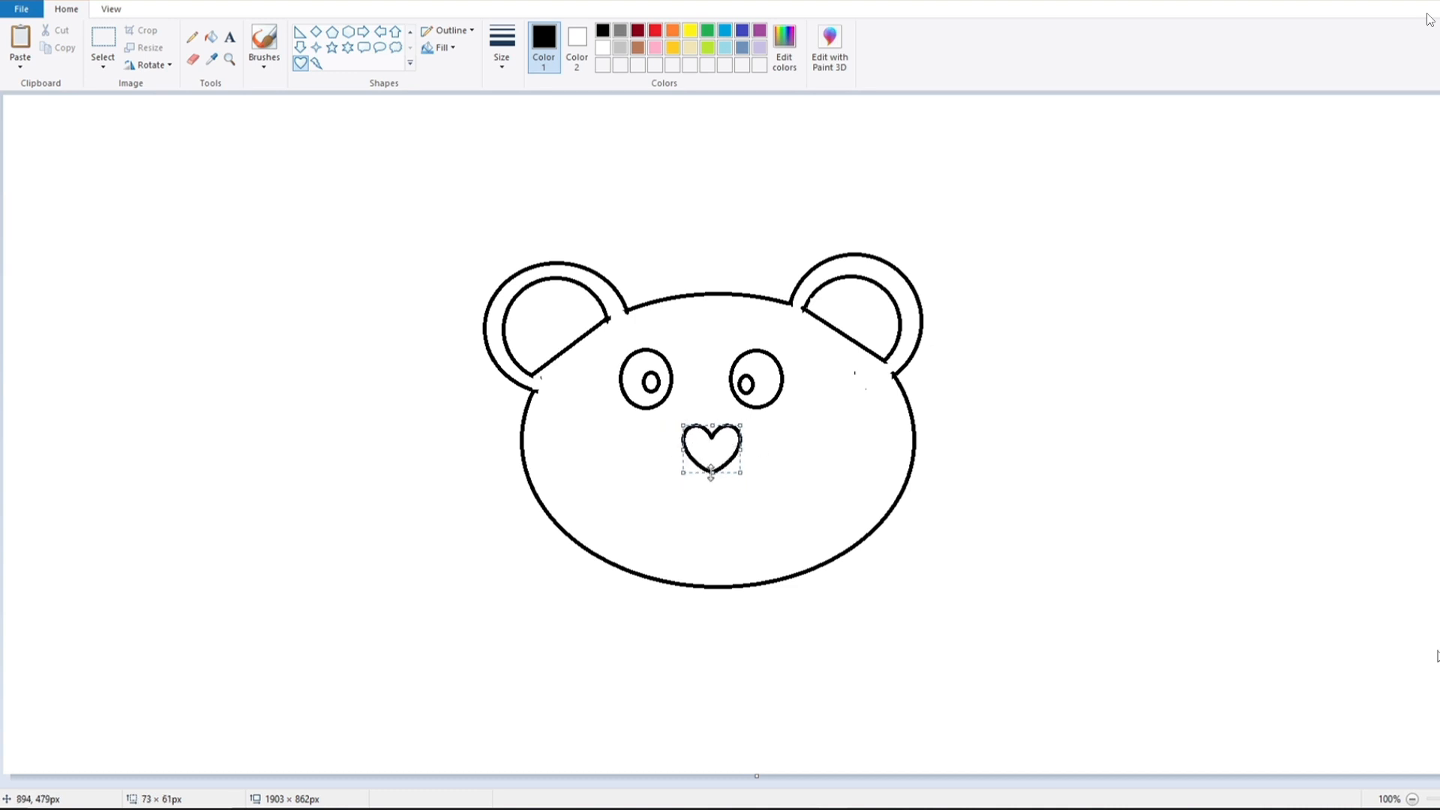
{"action": "left_click", "coordinate": [440, 475]}
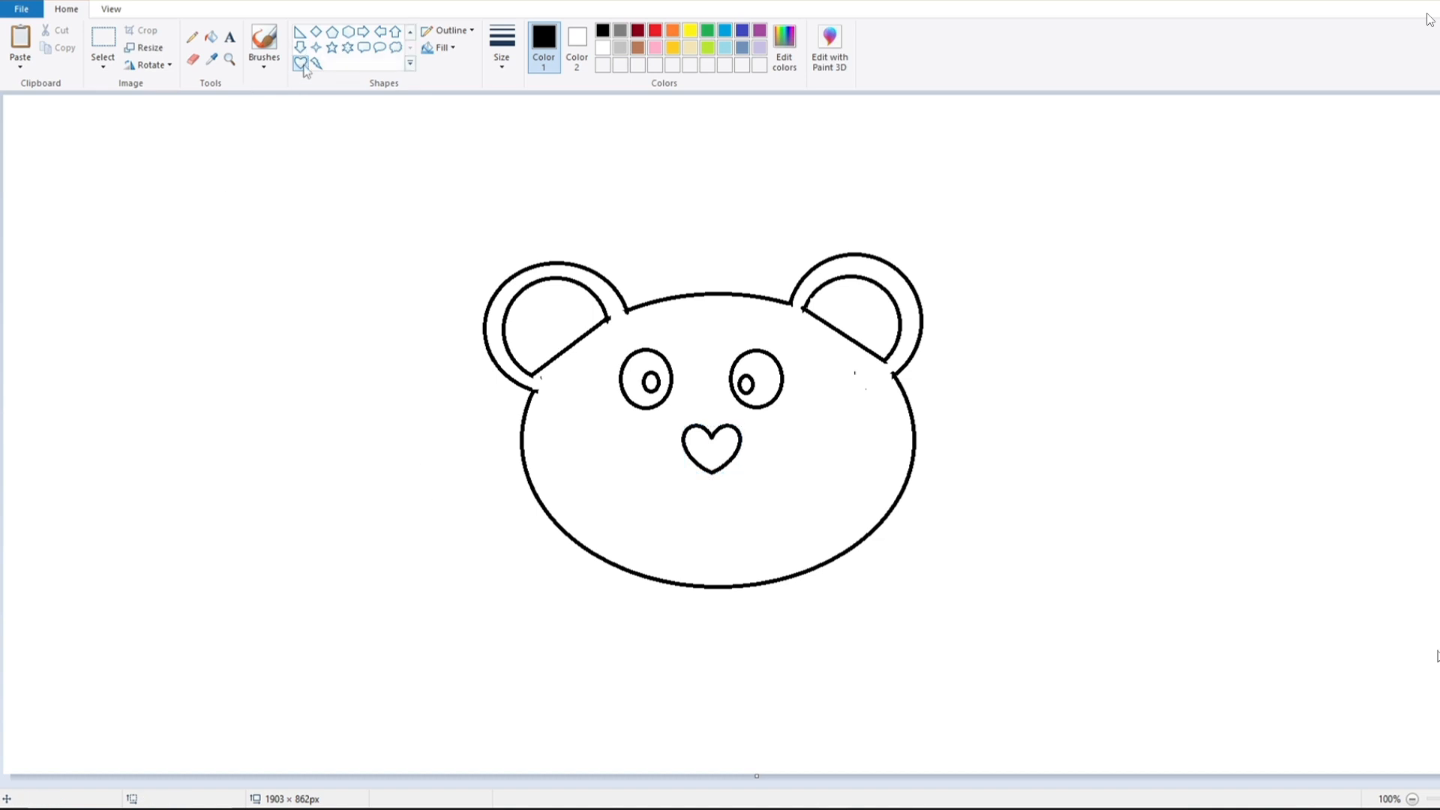
Draw the right half of the mouth as a gentle curve starting at the nose's lower tip.
{"action": "left_click", "coordinate": [410, 32]}
{"action": "left_click", "coordinate": [316, 32]}
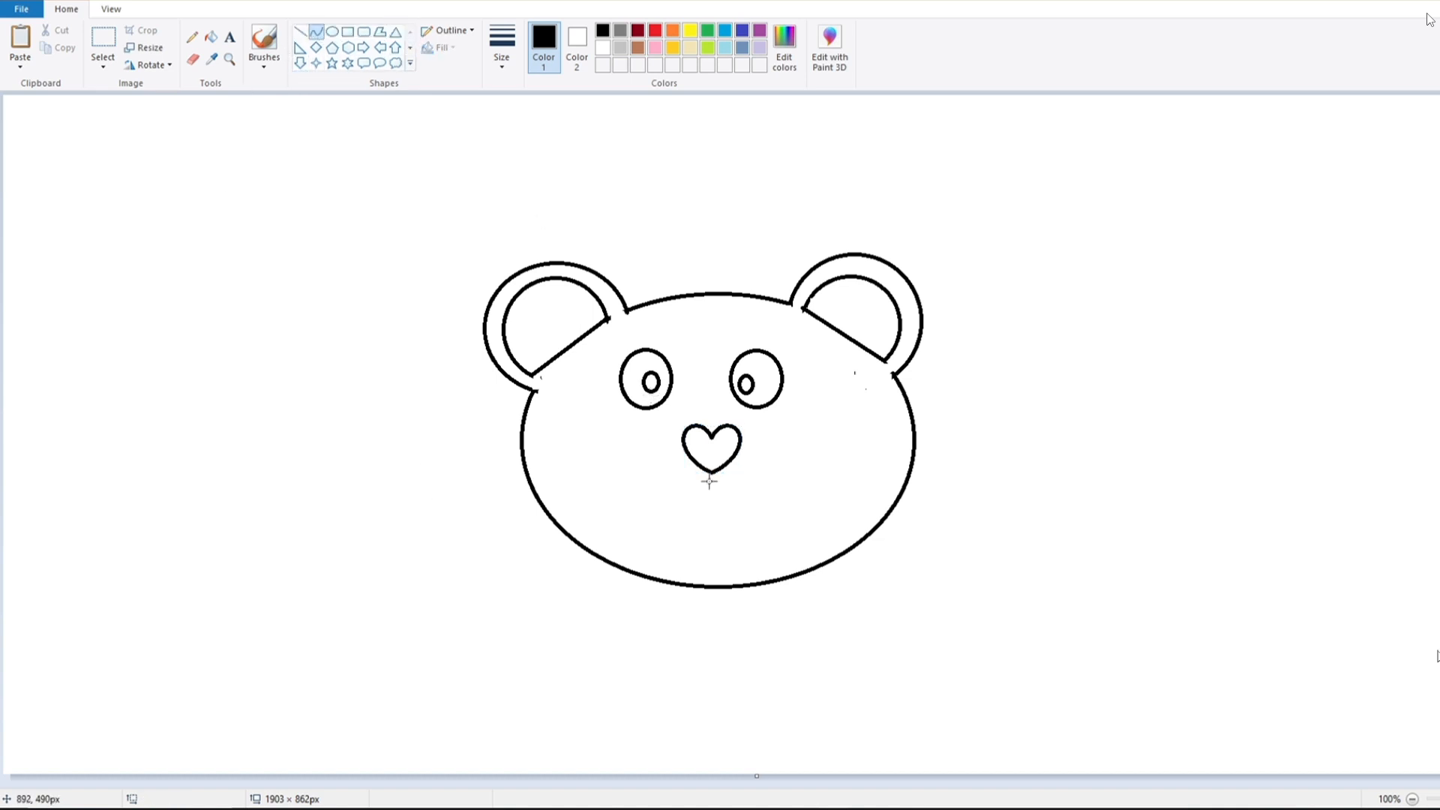
{"action": "left_click_drag", "start_coordinate": [712, 473], "coordinate": [604, 478]}
{"action": "key", "text": "Escape"}
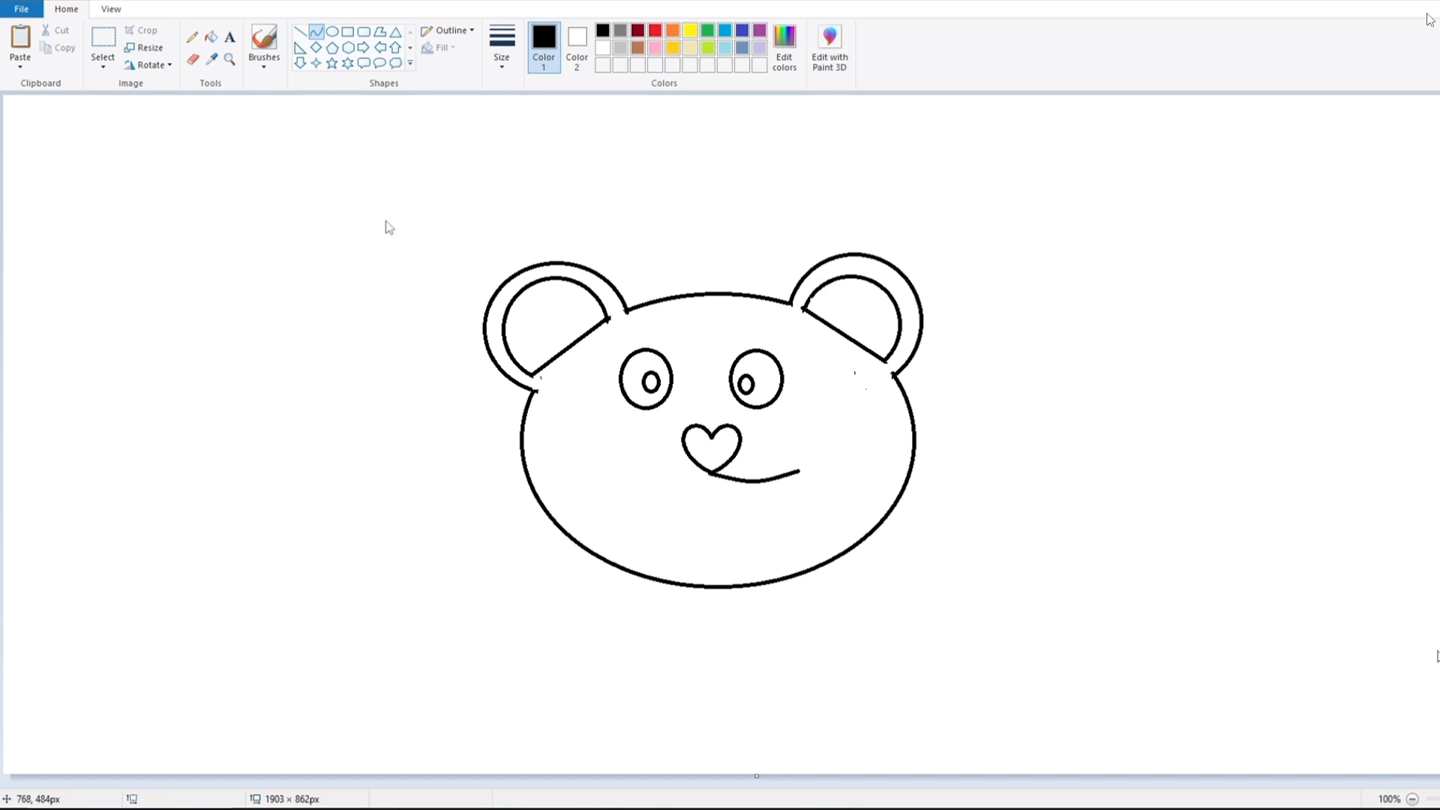
{"action": "left_click", "coordinate": [315, 33]}
{"action": "left_click_drag", "start_coordinate": [708, 475], "coordinate": [691, 508]}
{"action": "key", "text": "Escape"}
{"action": "left_click", "coordinate": [317, 34]}
{"action": "mouse_move", "coordinate": [708, 474]}
{"action": "left_mouse_down"}
{"action": "mouse_move", "coordinate": [628, 476]}
{"action": "mouse_move", "coordinate": [705, 498]}
{"action": "left_mouse_up"}
{"action": "key", "text": "Escape"}
{"action": "left_click_drag", "start_coordinate": [631, 476], "coordinate": [707, 474]}
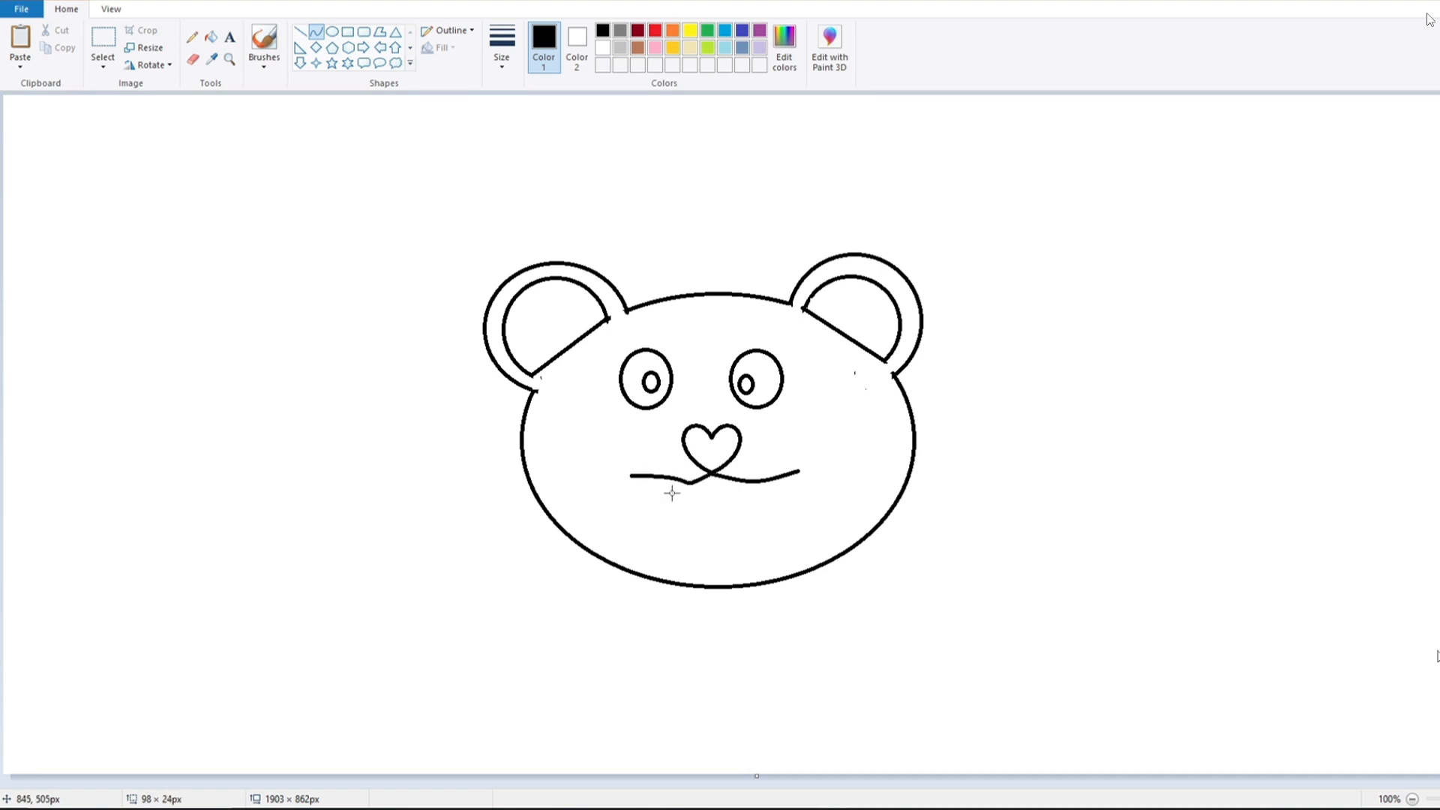
{"action": "key", "text": "ctrl+z"}
{"action": "left_click_drag", "start_coordinate": [715, 473], "coordinate": [584, 472]}
{"action": "key", "text": "ctrl+z"}
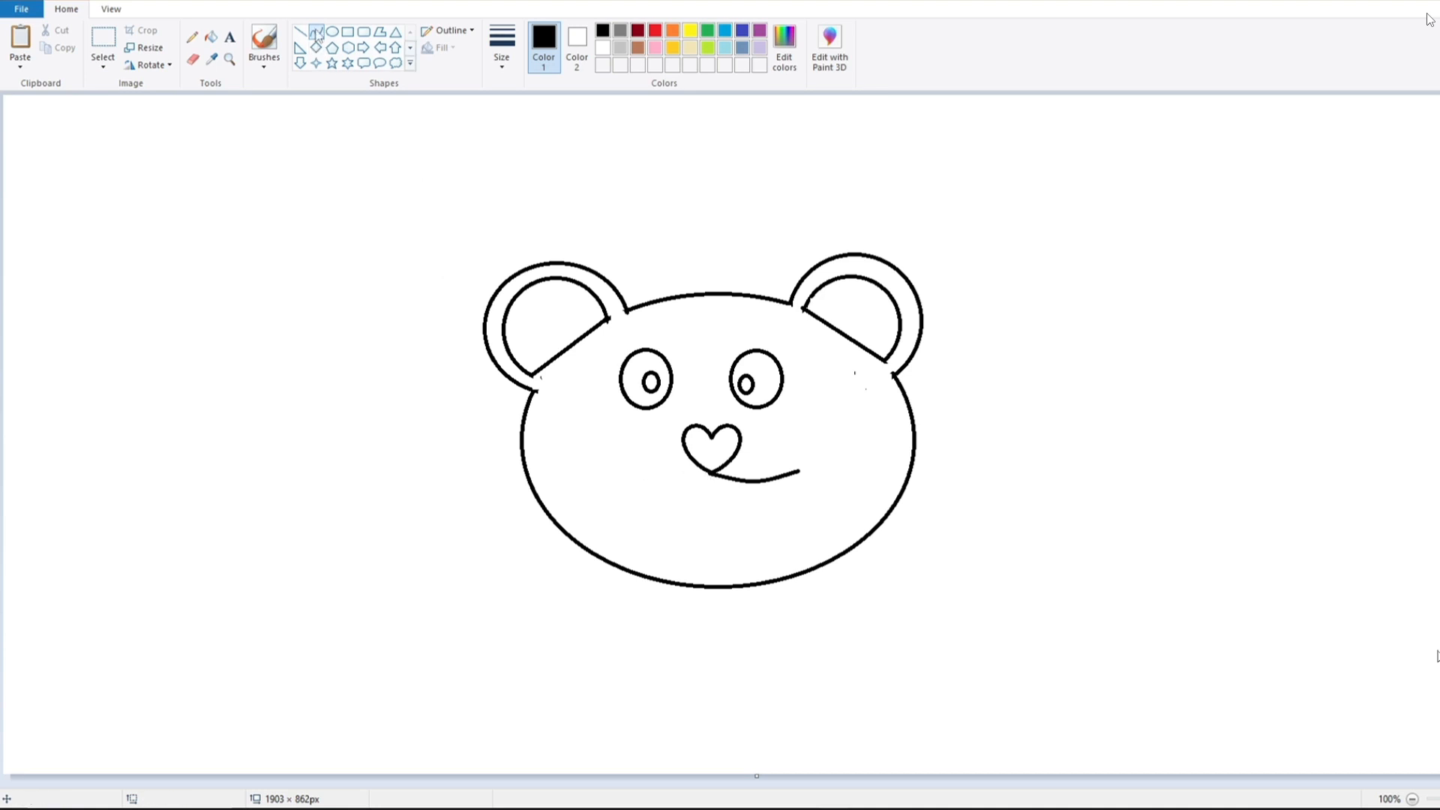
{"action": "left_click_drag", "start_coordinate": [701, 474], "coordinate": [617, 485]}
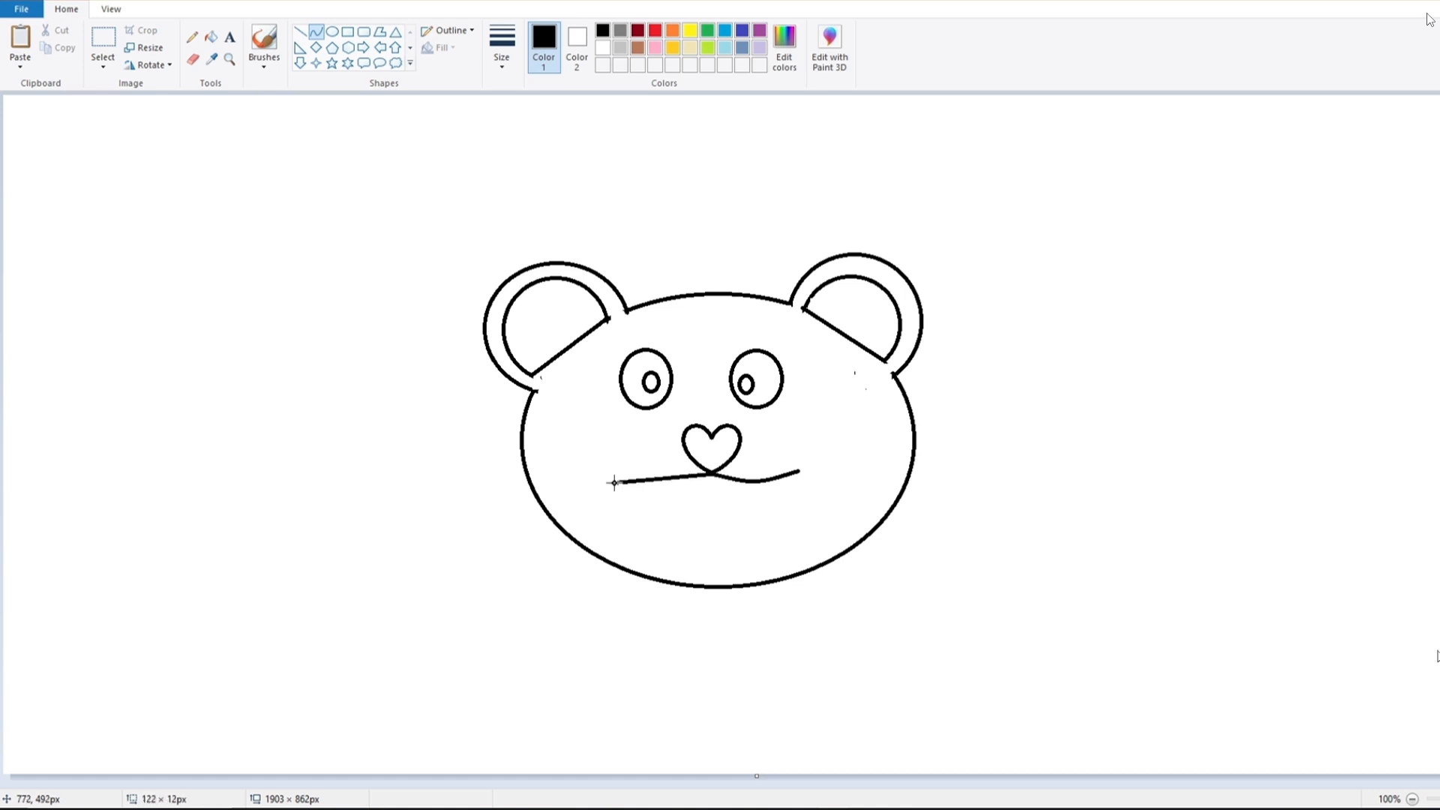
{"action": "key", "text": "Escape"}
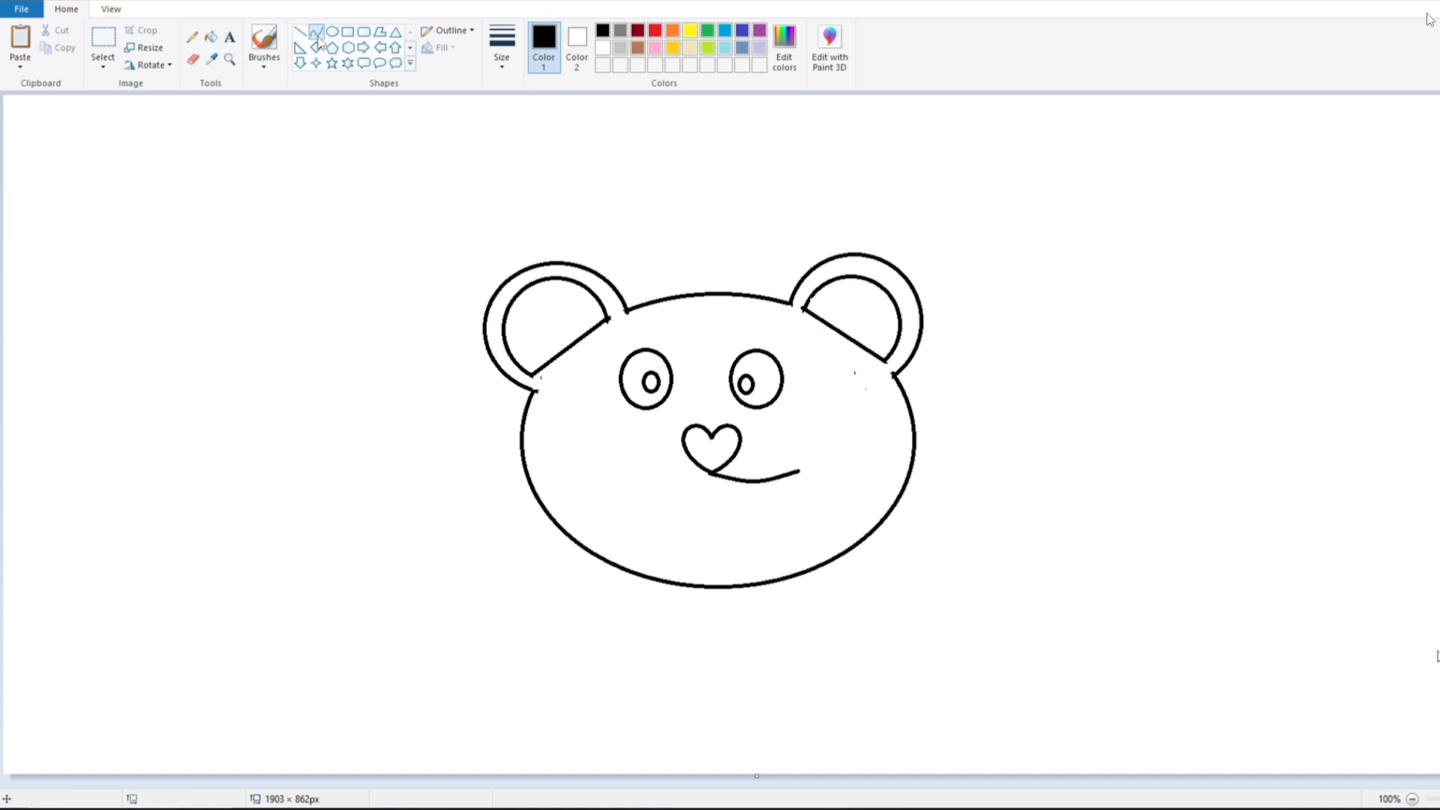
{"action": "left_click", "coordinate": [317, 33]}
{"action": "mouse_move", "coordinate": [715, 473]}
{"action": "left_mouse_down"}
{"action": "mouse_move", "coordinate": [617, 477]}
{"action": "mouse_move", "coordinate": [664, 448]}
{"action": "mouse_move", "coordinate": [672, 487]}
{"action": "mouse_move", "coordinate": [605, 484]}
{"action": "mouse_move", "coordinate": [664, 469]}
{"action": "mouse_move", "coordinate": [695, 534]}
{"action": "left_mouse_up"}
{"action": "key", "text": "Escape"}
Draw the mouth's left half as a curve about 122 × 27 px from the nose tip, and trim its outer end.
{"action": "left_click", "coordinate": [316, 34]}
{"action": "key", "text": "Escape"}
{"action": "left_click_drag", "start_coordinate": [711, 473], "coordinate": [650, 496]}
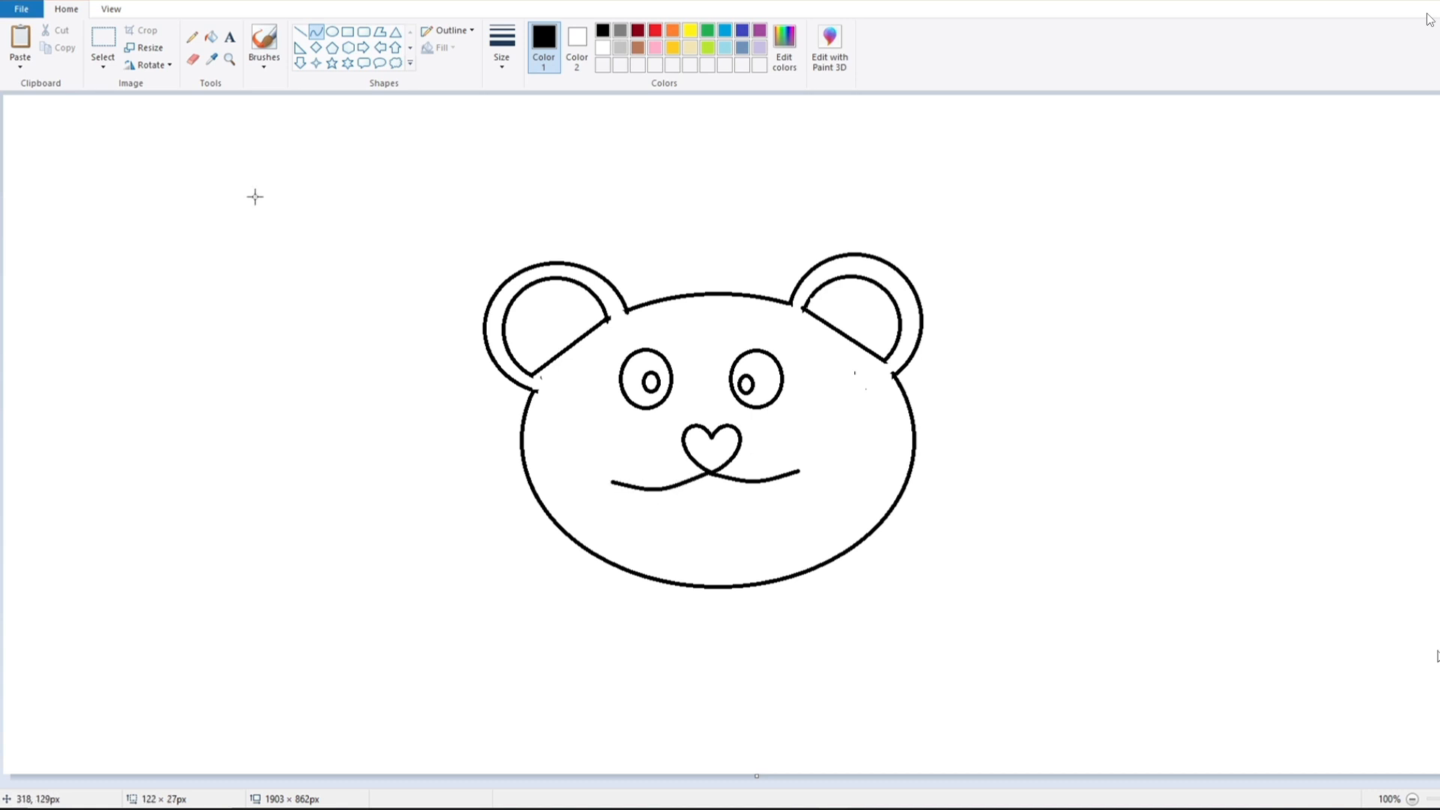
{"action": "left_click", "coordinate": [193, 60]}
{"action": "left_click", "coordinate": [316, 32]}
{"action": "left_click_drag", "start_coordinate": [677, 486], "coordinate": [709, 549]}
{"action": "right_click", "coordinate": [677, 507]}
{"action": "left_click", "coordinate": [709, 525]}
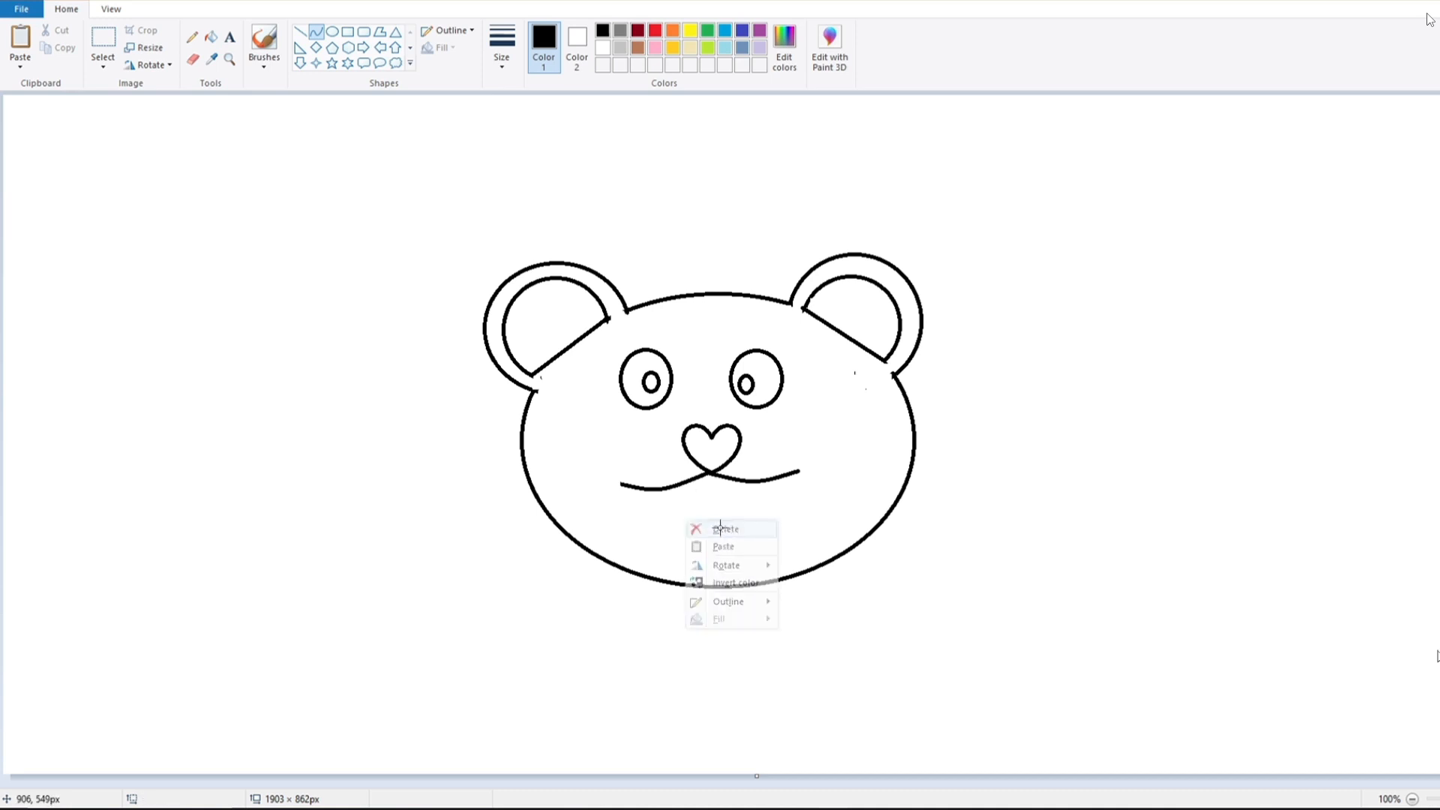
{"action": "left_click", "coordinate": [331, 32]}
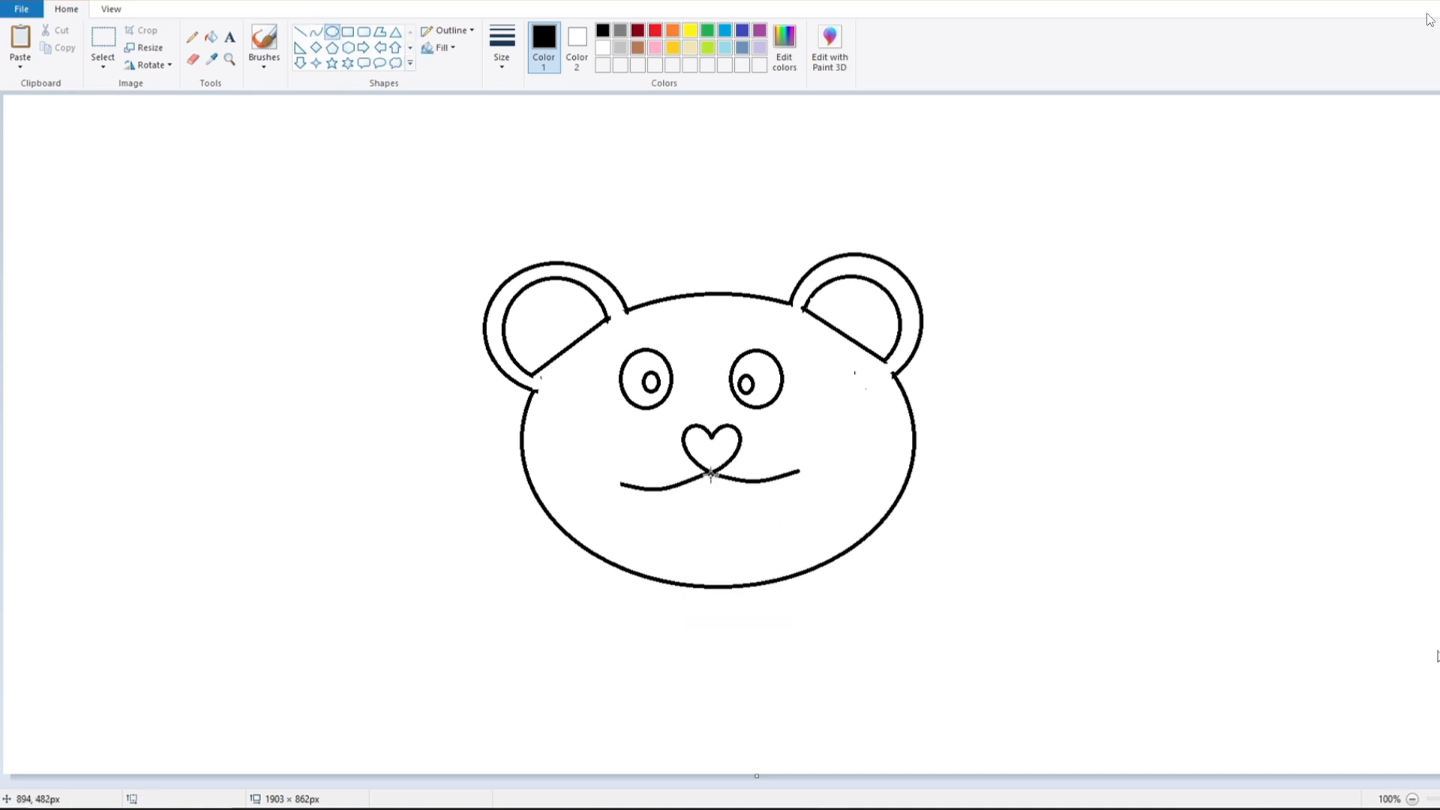
{"action": "left_click_drag", "start_coordinate": [711, 474], "coordinate": [684, 524]}
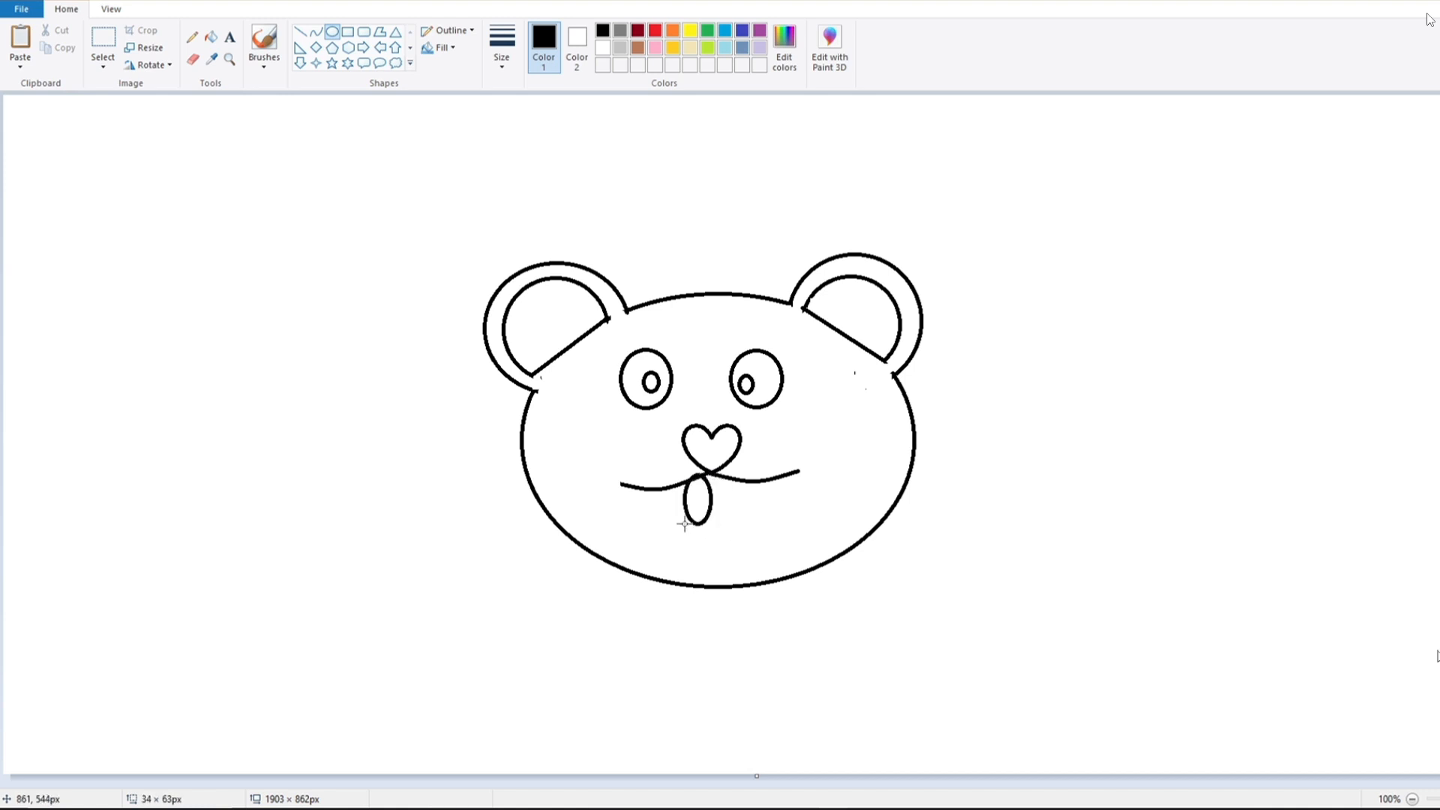
{"action": "key", "text": "ctrl+z"}
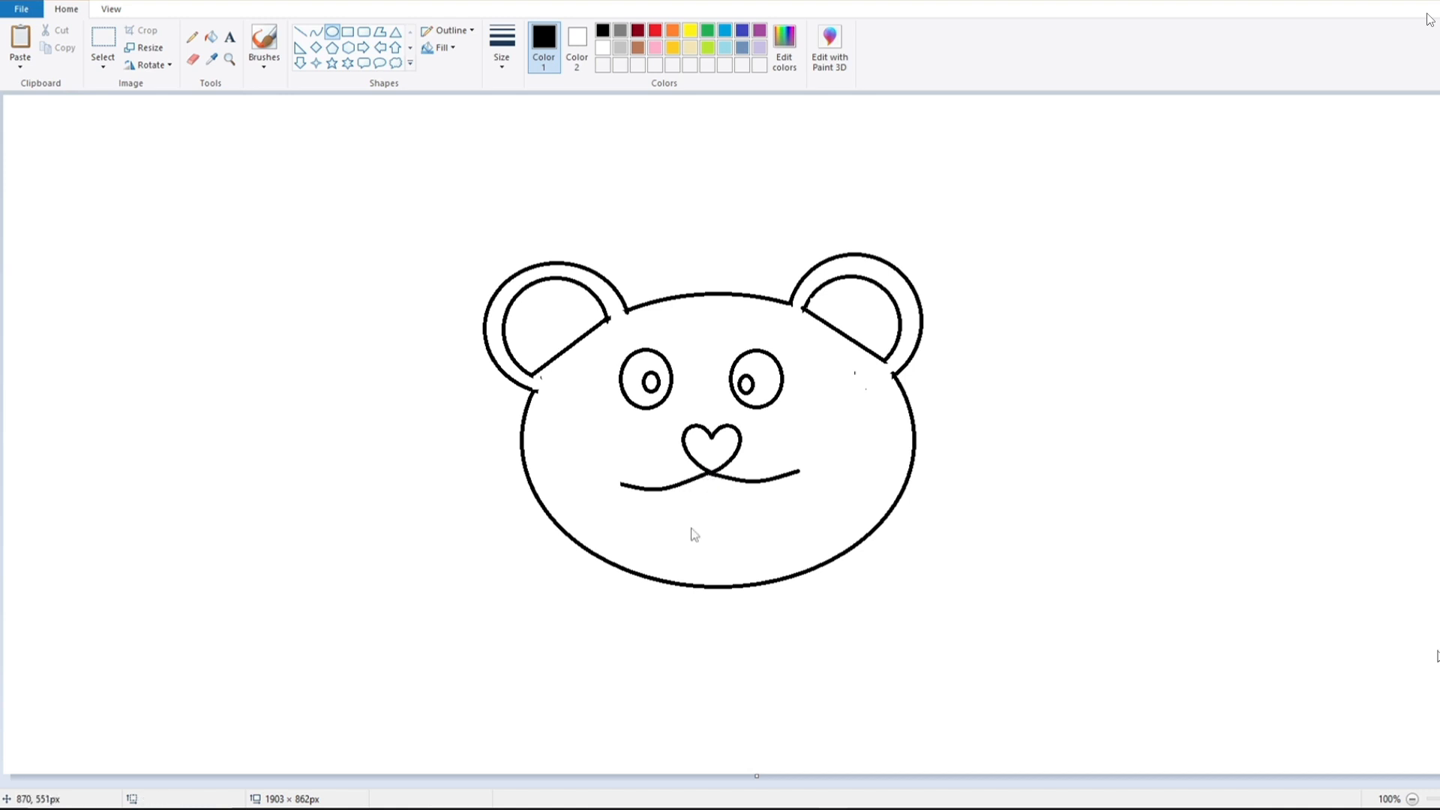
{"action": "left_click", "coordinate": [316, 31]}
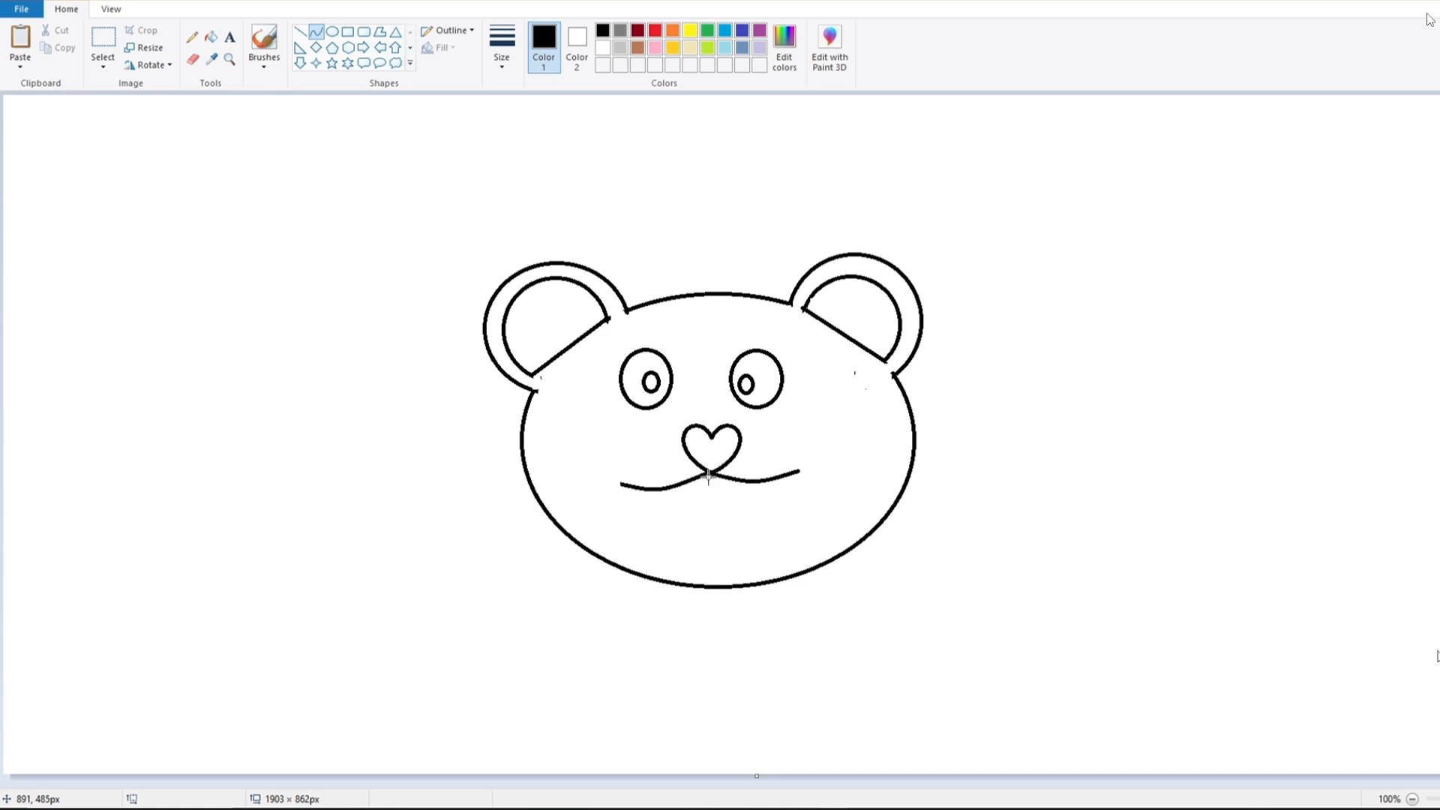
{"action": "left_click_drag", "start_coordinate": [710, 471], "coordinate": [666, 543]}
{"action": "key", "text": "ctrl+z"}
Draw the tongue's two converging sides below the mouth with straight lines spanning about 41 × 79 px and 28 × 83 px.
{"action": "left_click", "coordinate": [300, 31]}
{"action": "left_click_drag", "start_coordinate": [679, 486], "coordinate": [711, 548]}
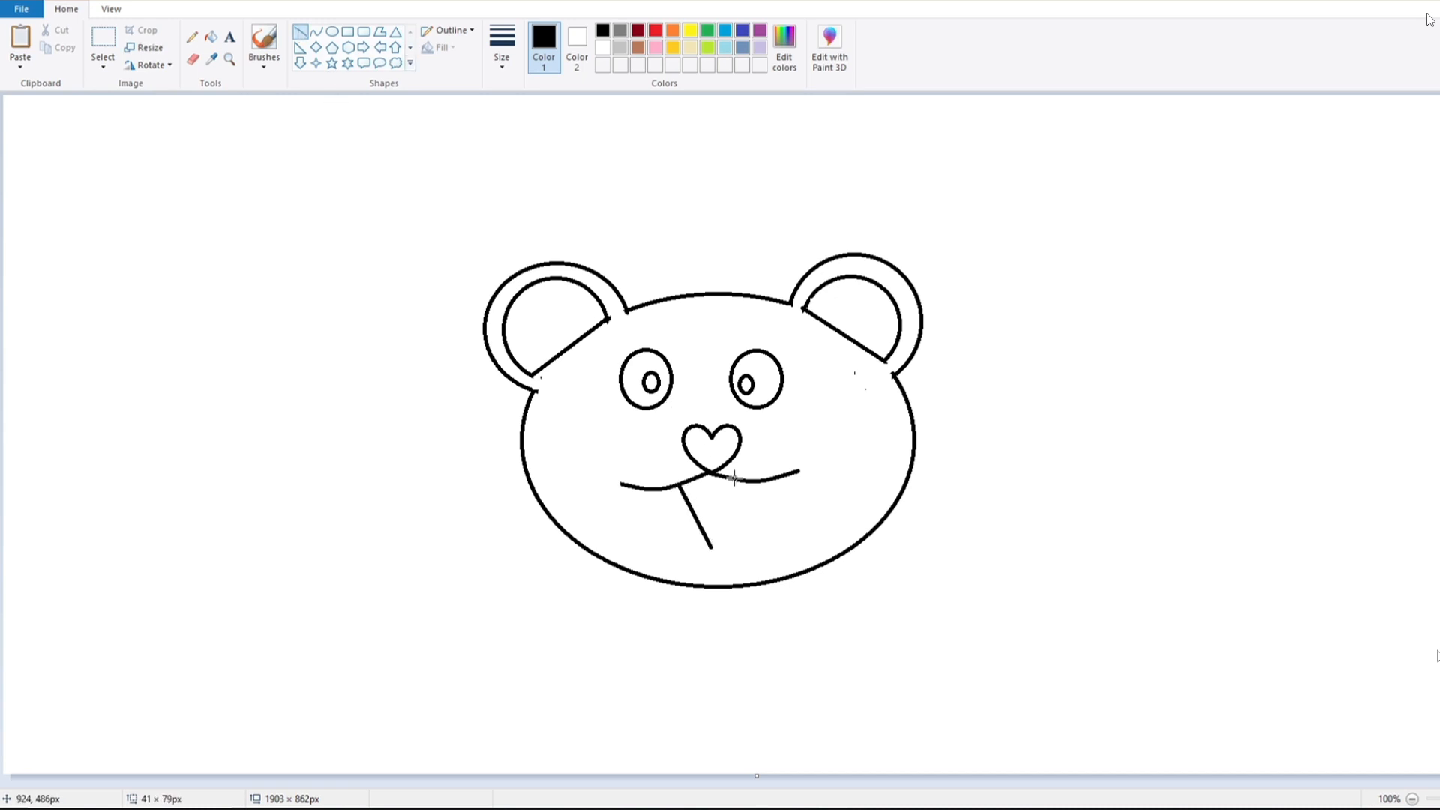
{"action": "left_click_drag", "start_coordinate": [744, 482], "coordinate": [725, 547]}
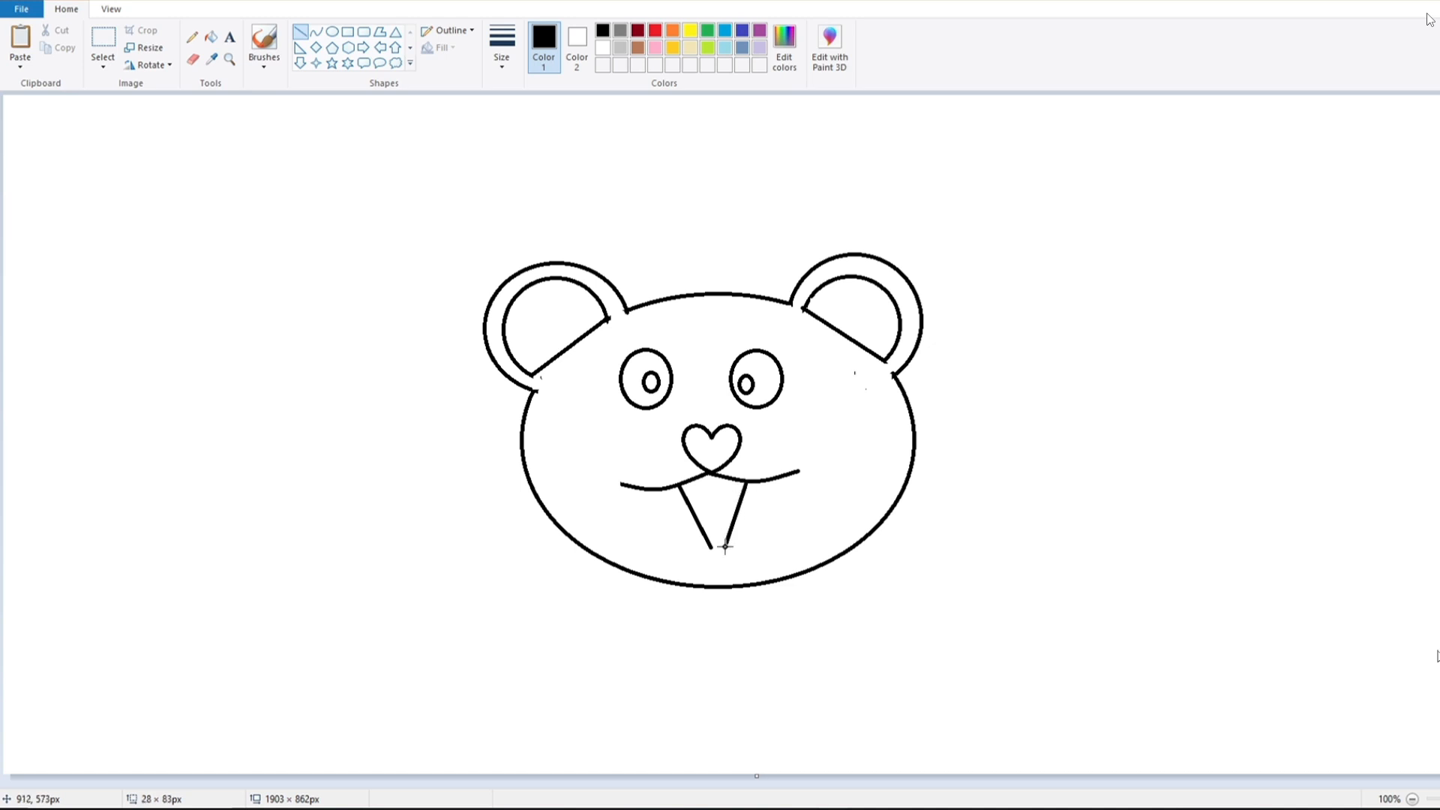
{"action": "left_click", "coordinate": [316, 32]}
{"action": "left_click_drag", "start_coordinate": [711, 550], "coordinate": [727, 550]}
{"action": "key", "text": "ctrl+z"}
Close the lower end of the tongue with a short straight line.
{"action": "left_click", "coordinate": [300, 31]}
{"action": "left_click_drag", "start_coordinate": [713, 548], "coordinate": [727, 548]}
Fill the inner ears, both eyes and the nose with black, and the tongue with pink.
{"action": "left_click", "coordinate": [211, 37]}
{"action": "left_click", "coordinate": [572, 300]}
{"action": "left_click", "coordinate": [844, 314]}
{"action": "left_click", "coordinate": [772, 368]}
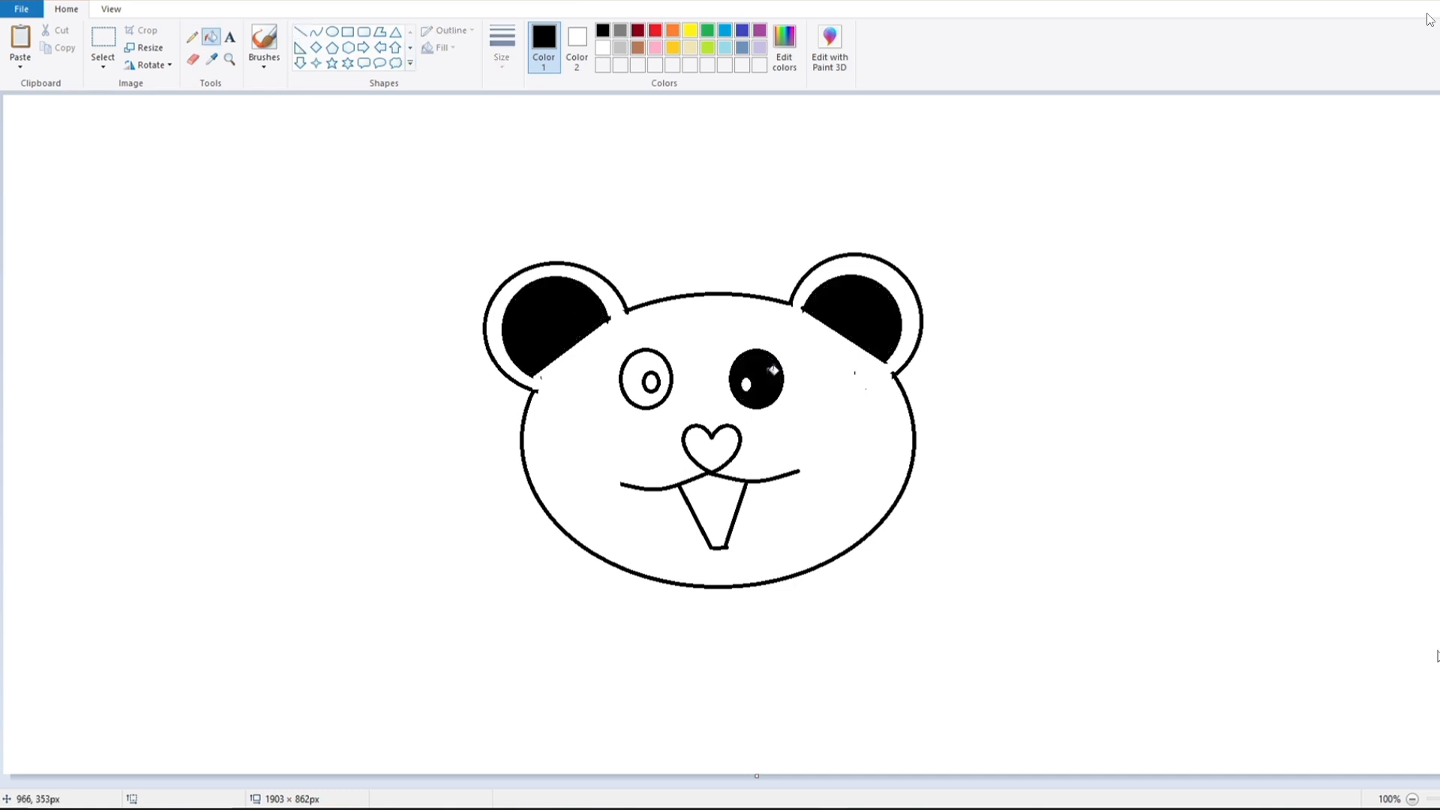
{"action": "left_click", "coordinate": [642, 358]}
{"action": "left_click", "coordinate": [726, 437]}
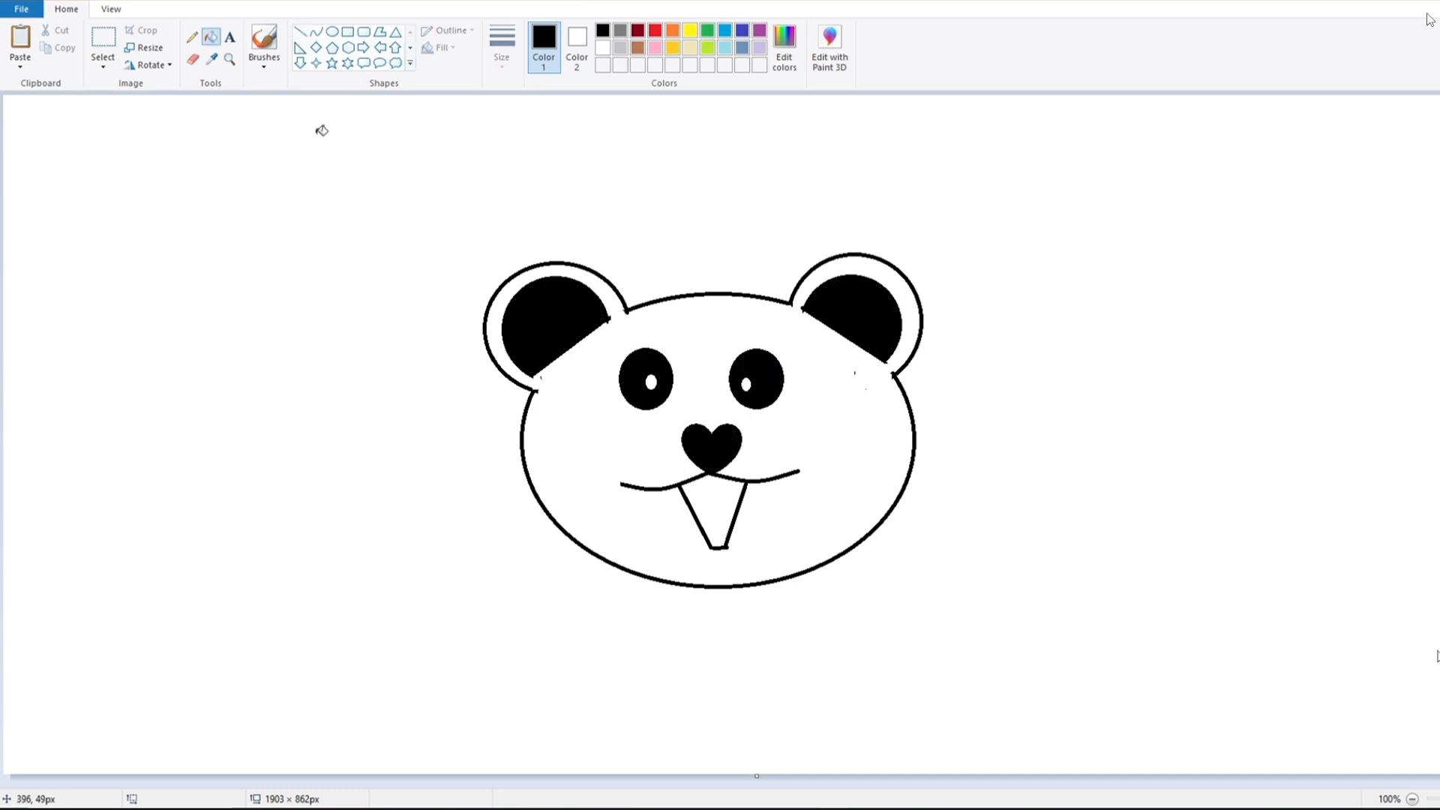
{"action": "left_click", "coordinate": [655, 47]}
{"action": "left_click", "coordinate": [735, 499]}
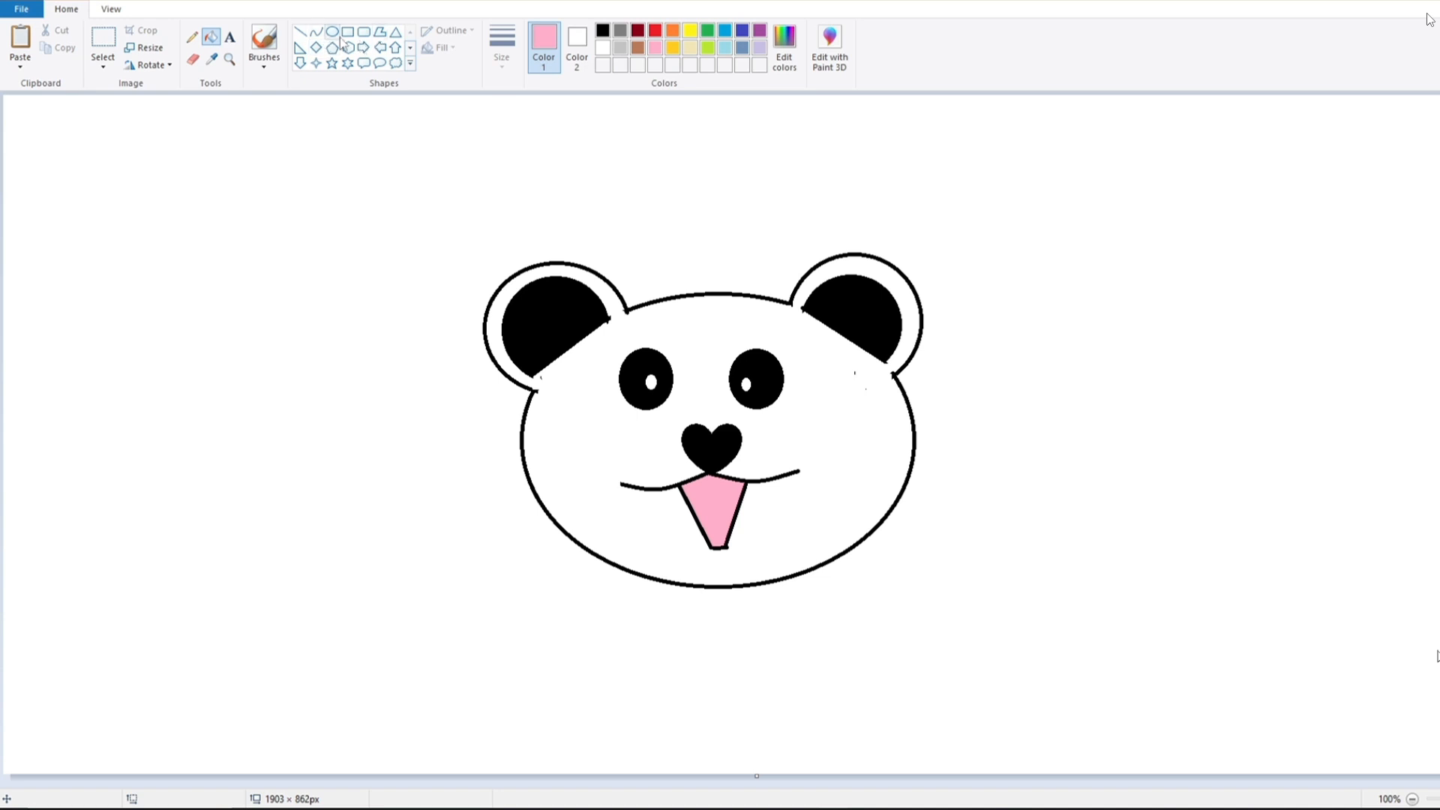
Draw a rounded rectangle about 1702 × 795 px around the bear as a background, with red outline and red fill.
{"action": "left_click", "coordinate": [364, 31]}
{"action": "left_click_drag", "start_coordinate": [87, 123], "coordinate": [1432, 747]}
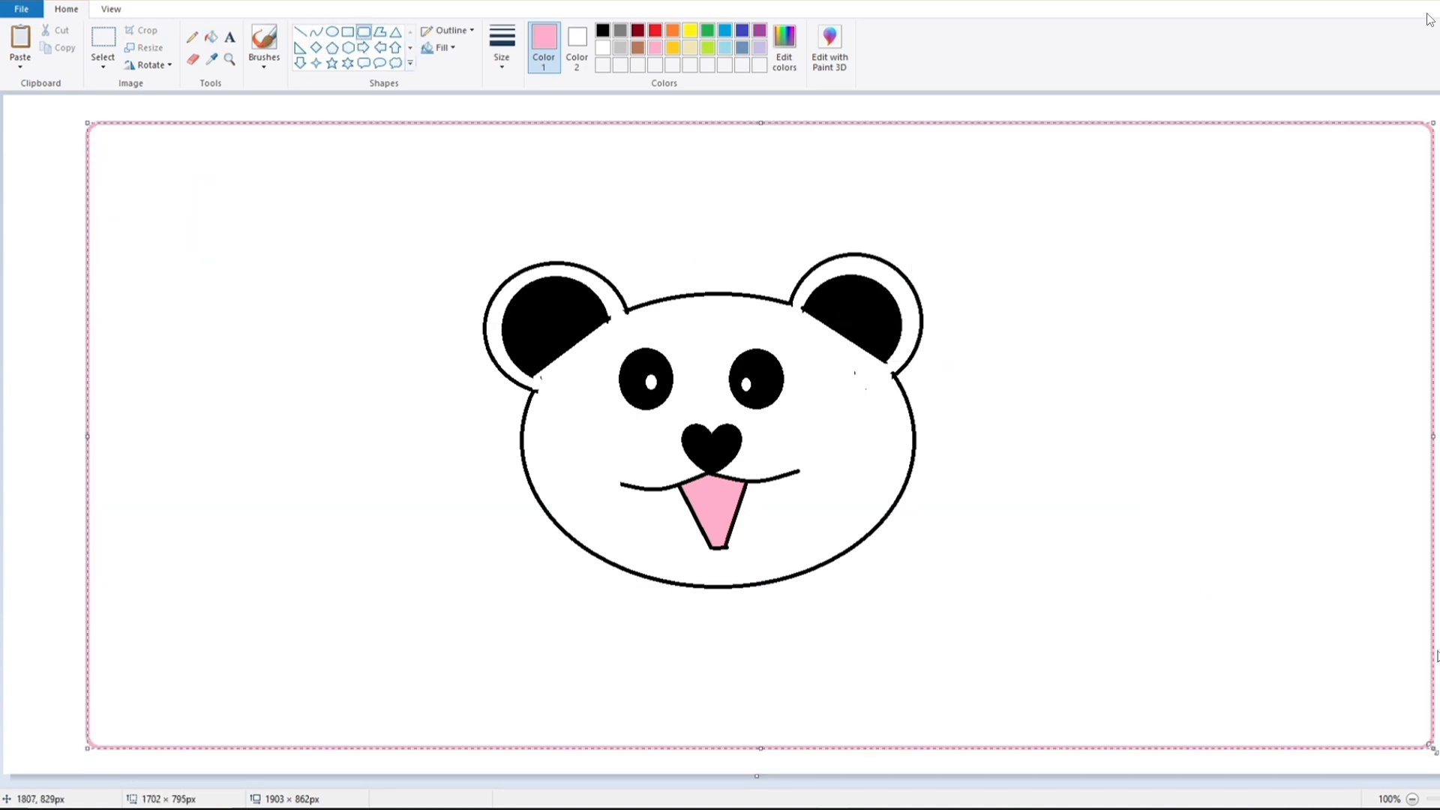
{"action": "left_click", "coordinate": [655, 30]}
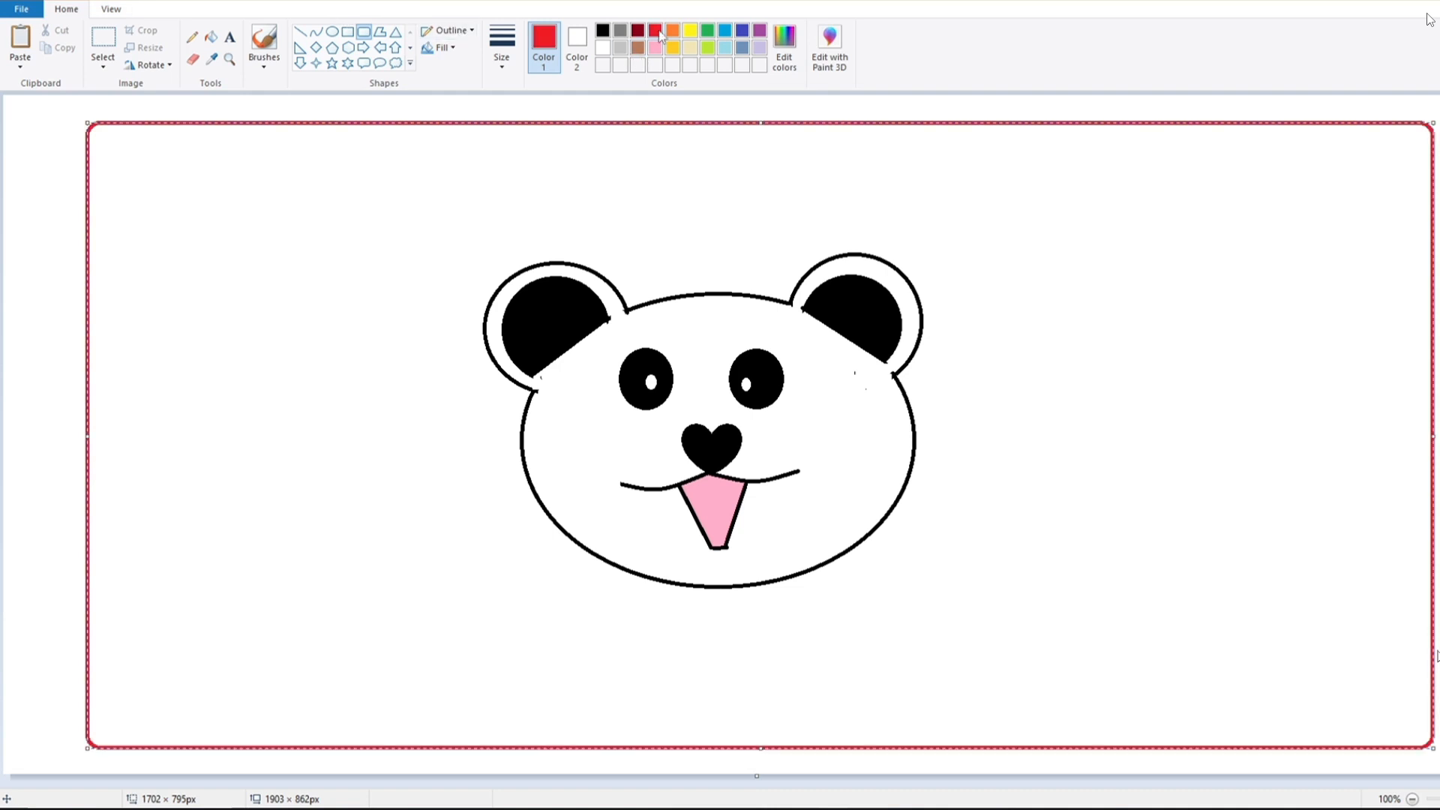
{"action": "left_click", "coordinate": [212, 36]}
{"action": "left_click", "coordinate": [273, 183]}
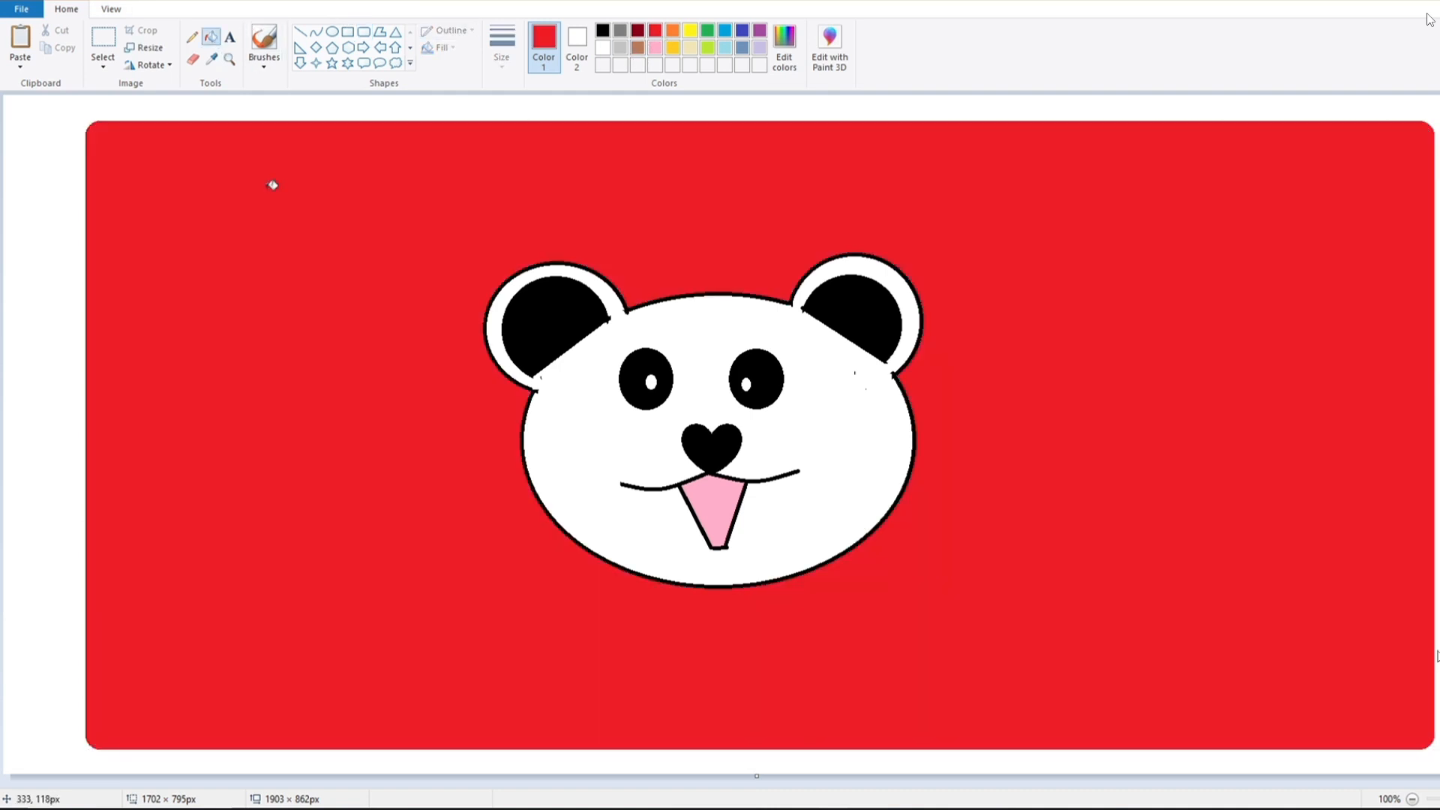
Recolor the rounded-rectangle background with green, purple and turquoise fills in turn, ending with yellow.
{"action": "left_click", "coordinate": [710, 30]}
{"action": "left_click", "coordinate": [443, 222]}
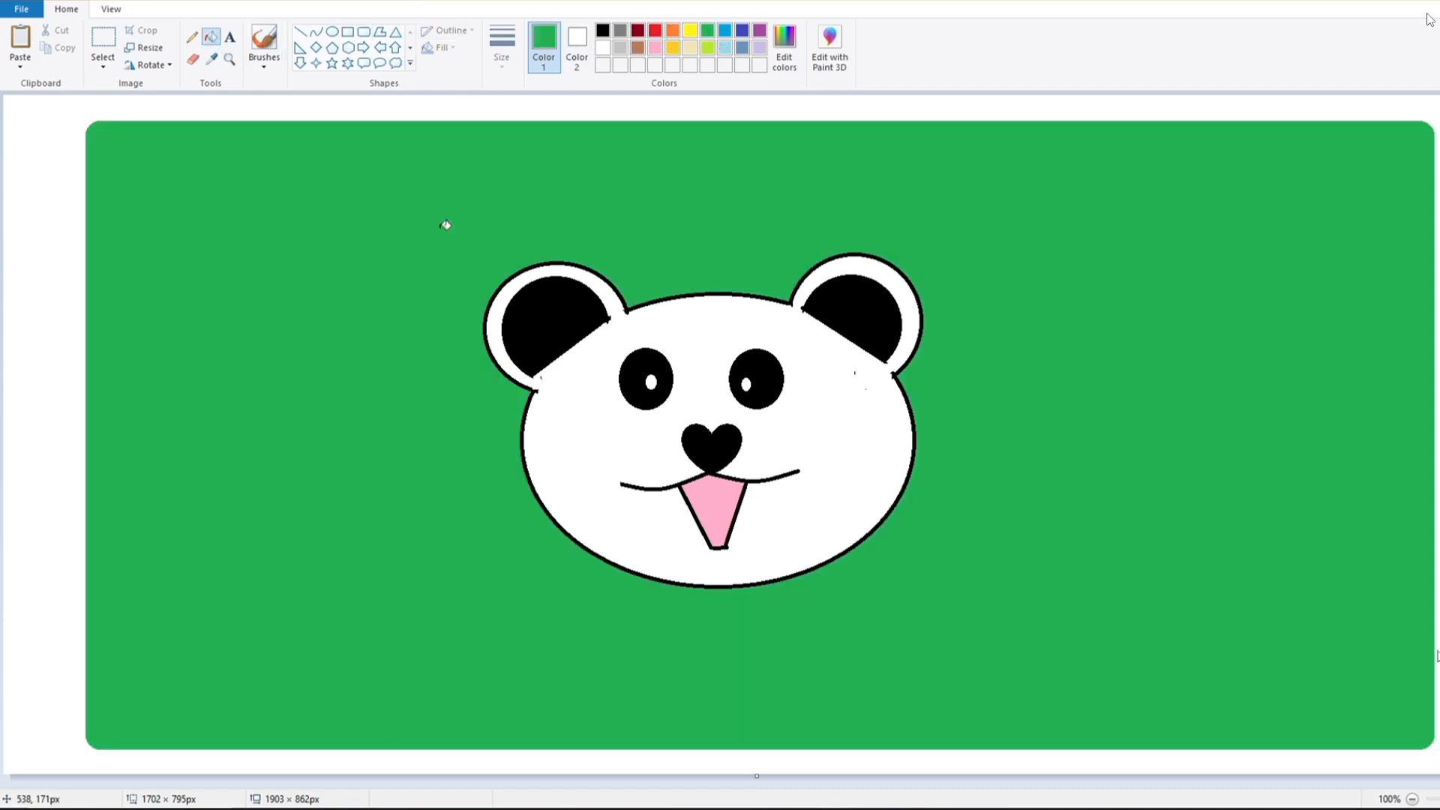
{"action": "left_click", "coordinate": [759, 30]}
{"action": "left_click", "coordinate": [453, 205]}
{"action": "left_click", "coordinate": [725, 30]}
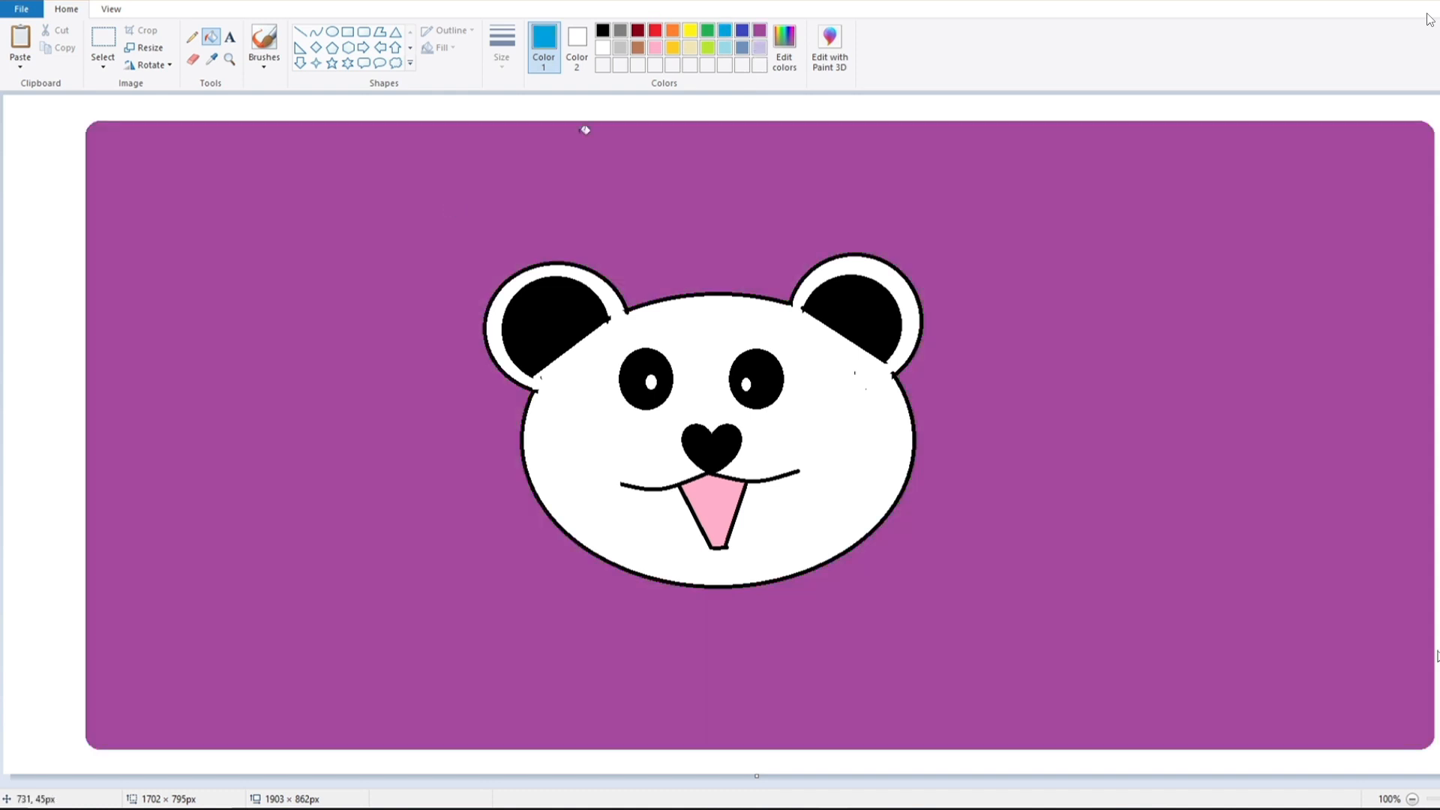
{"action": "left_click", "coordinate": [585, 129]}
{"action": "left_click", "coordinate": [690, 30]}
{"action": "left_click", "coordinate": [406, 222]}
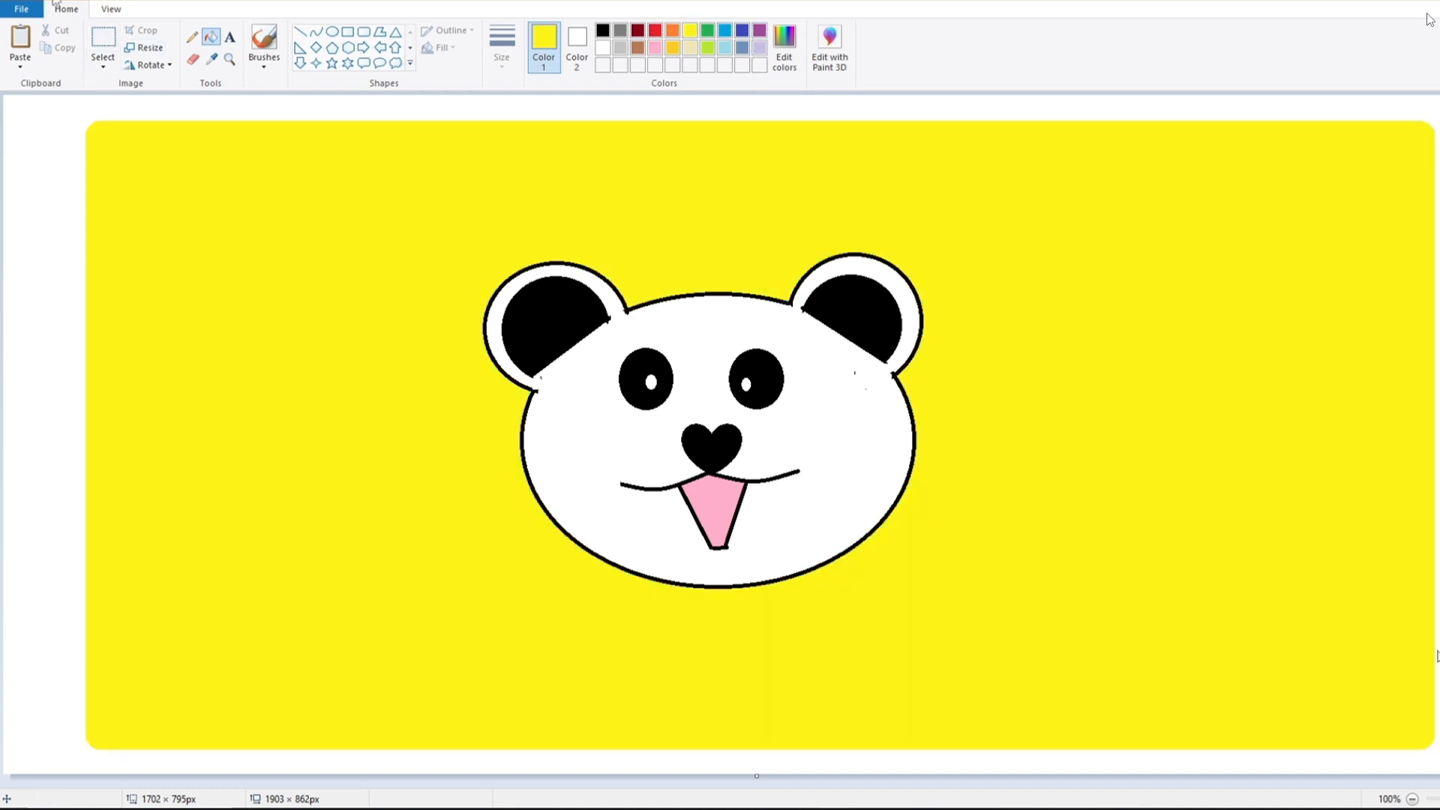
Undo the background color fills and the rounded rectangle around the panda head.
{"action": "key", "text": "ctrl+z"}
{"action": "key", "text": "ctrl+z"}
{"action": "key", "text": "ctrl+z"}
{"action": "key", "text": "ctrl+z"}
{"action": "key", "text": "ctrl+z"}
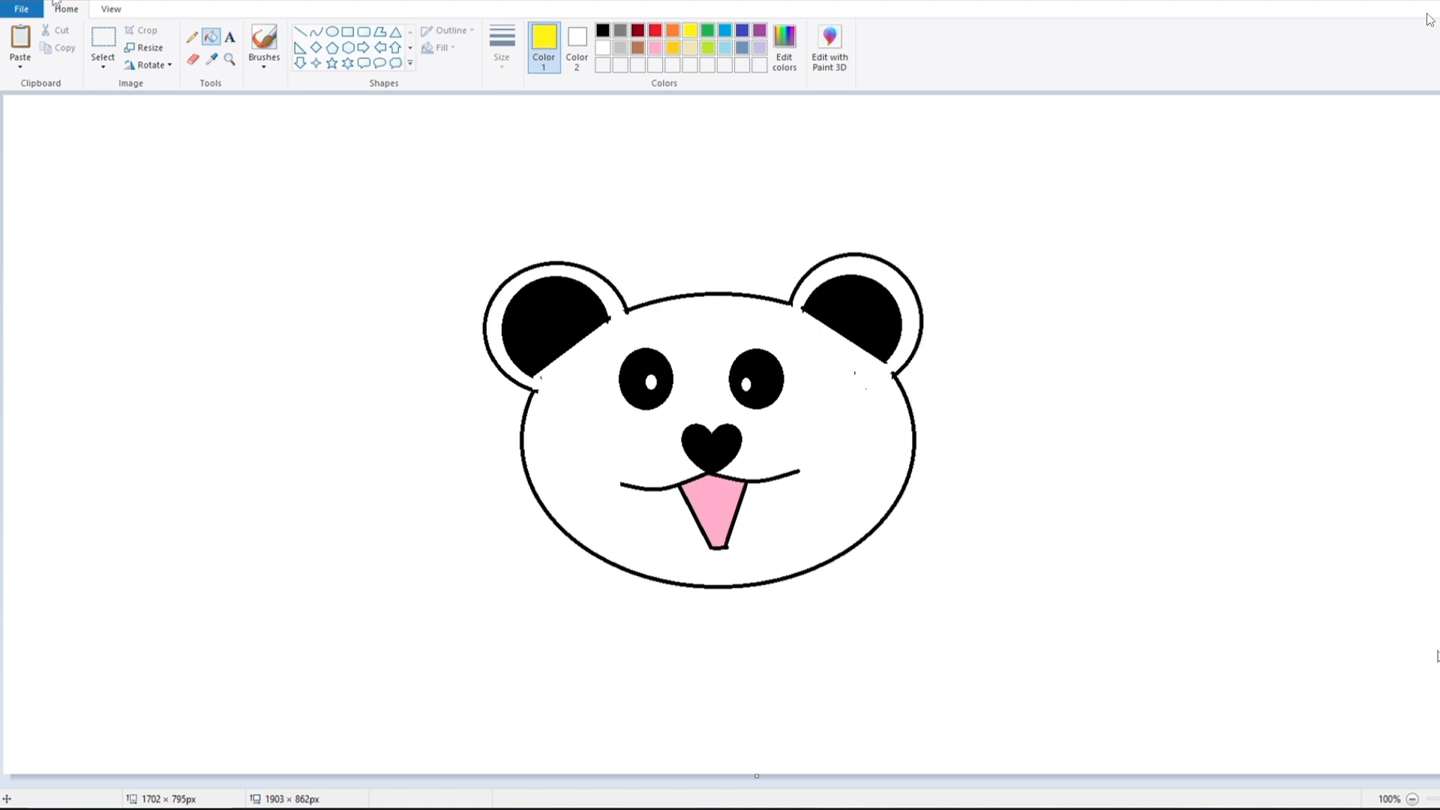
Undo the panda's color fills and all of its drawn outlines back to a blank canvas.
{"action": "key", "text": "ctrl+z"}
{"action": "key", "text": "ctrl+z"}
{"action": "key", "text": "ctrl+z"}
{"action": "key", "text": "ctrl+z"}
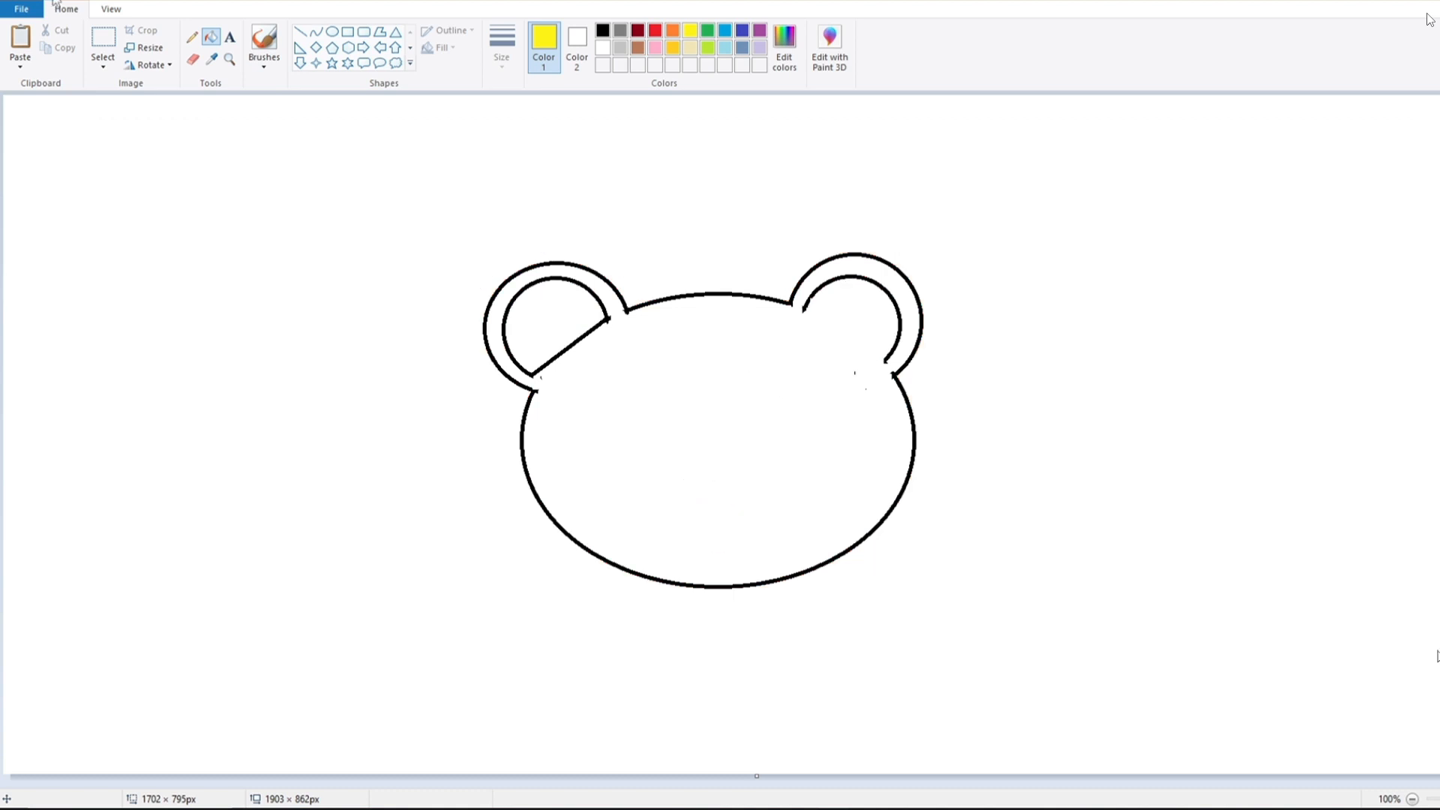
{"action": "key", "text": "ctrl+z"}
{"action": "key", "text": "ctrl+z"}
{"action": "key", "text": "ctrl+z"}
{"action": "key", "text": "ctrl+z"}
{"action": "key", "text": "ctrl+z"}
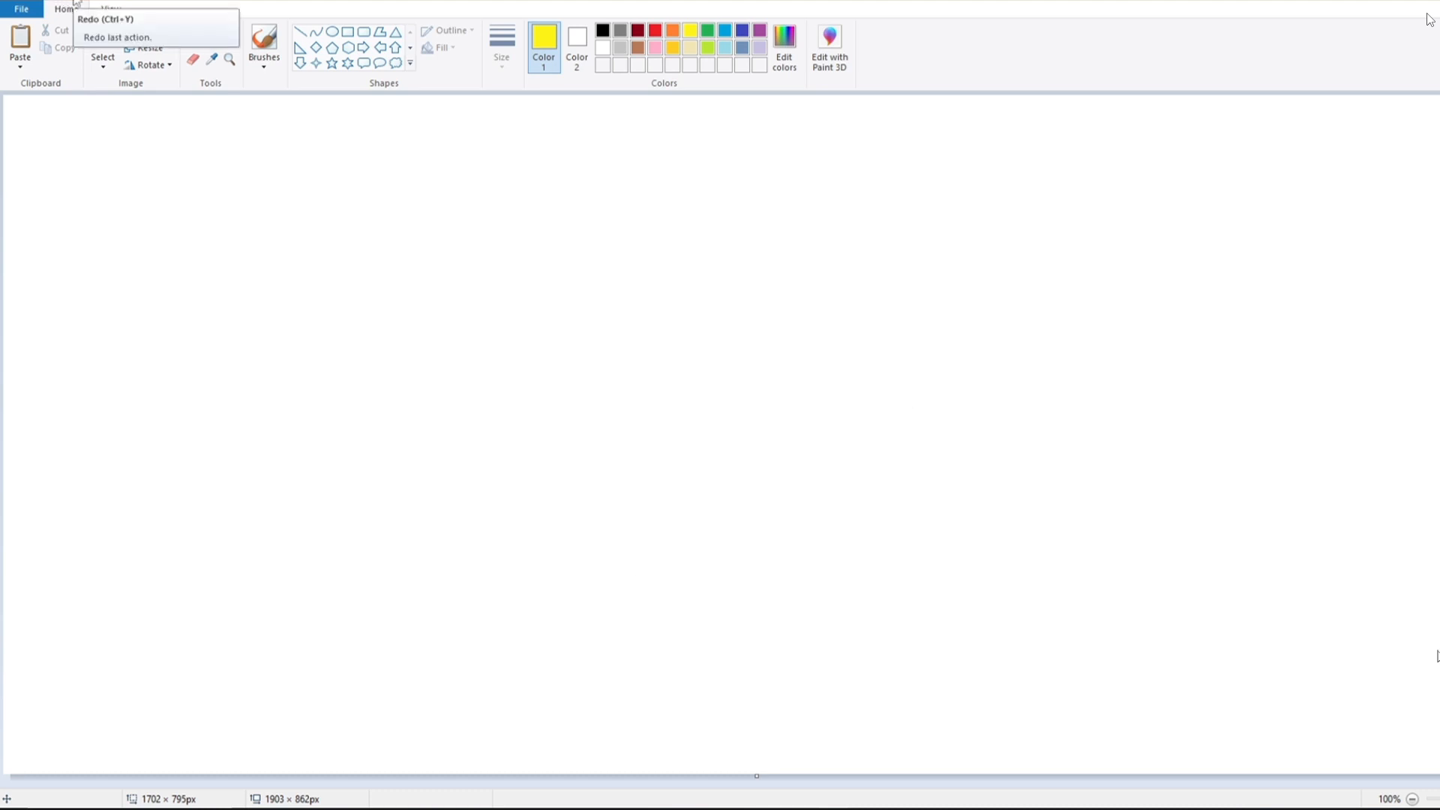
Redo the outlines of the head, ears, eyes, nose and mouth, along with the tongue's two sides.
{"action": "key", "text": "ctrl+y"}
{"action": "key", "text": "ctrl+y"}
{"action": "key", "text": "ctrl+y"}
{"action": "key", "text": "ctrl+y"}
{"action": "key", "text": "ctrl+y"}
{"action": "key", "text": "ctrl+y"}
{"action": "key", "text": "ctrl+y"}
{"action": "key", "text": "ctrl+y"}
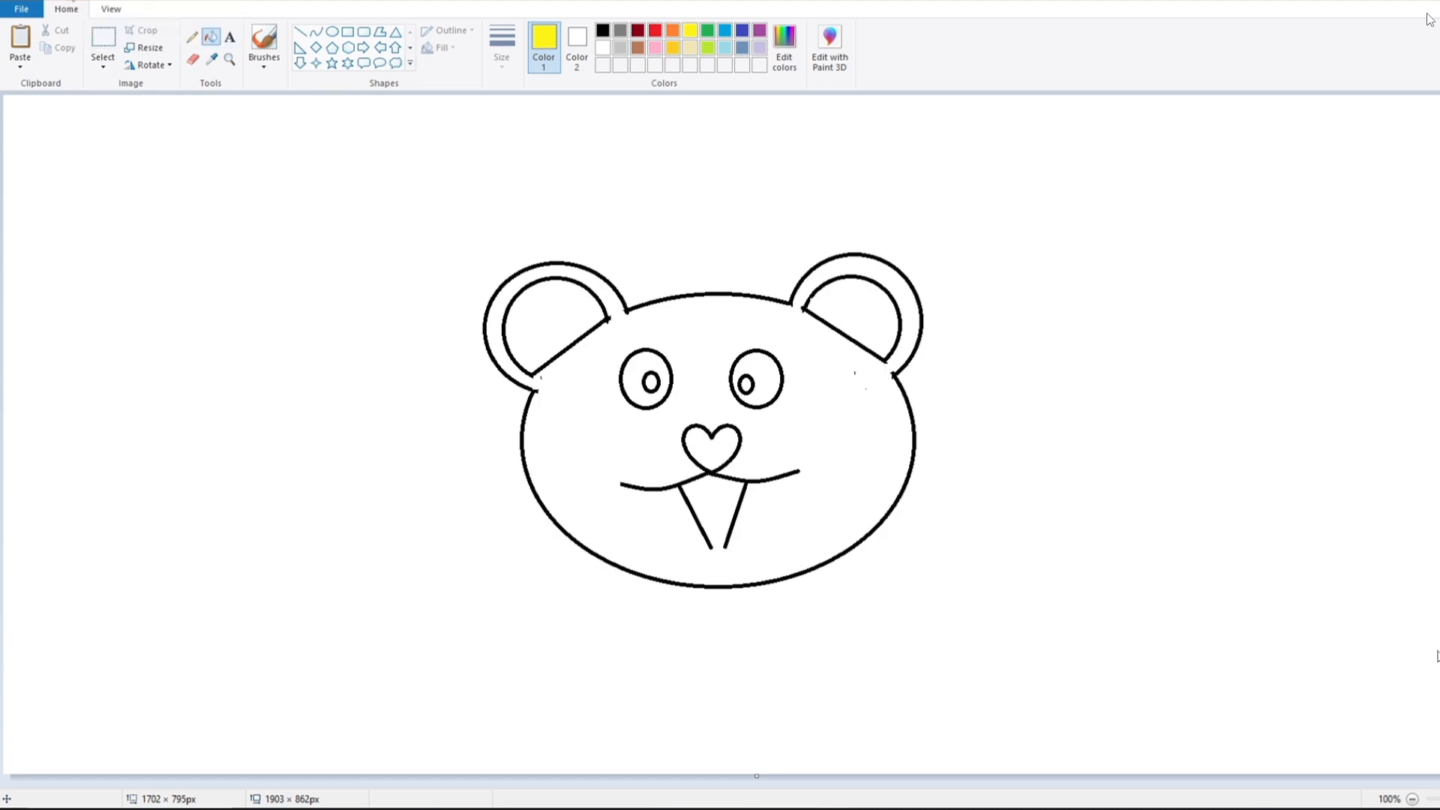
Redo the remaining undone drawing and coloring actions, starting from the open lower end of the tongue.
{"action": "key", "text": "ctrl+y"}
{"action": "key", "text": "ctrl+y"}
{"action": "key", "text": "ctrl+y"}
{"action": "key", "text": "ctrl+y"}
{"action": "key", "text": "ctrl+y"}
{"action": "key", "text": "ctrl+y"}
{"action": "key", "text": "ctrl+y"}
{"action": "key", "text": "ctrl+y"}
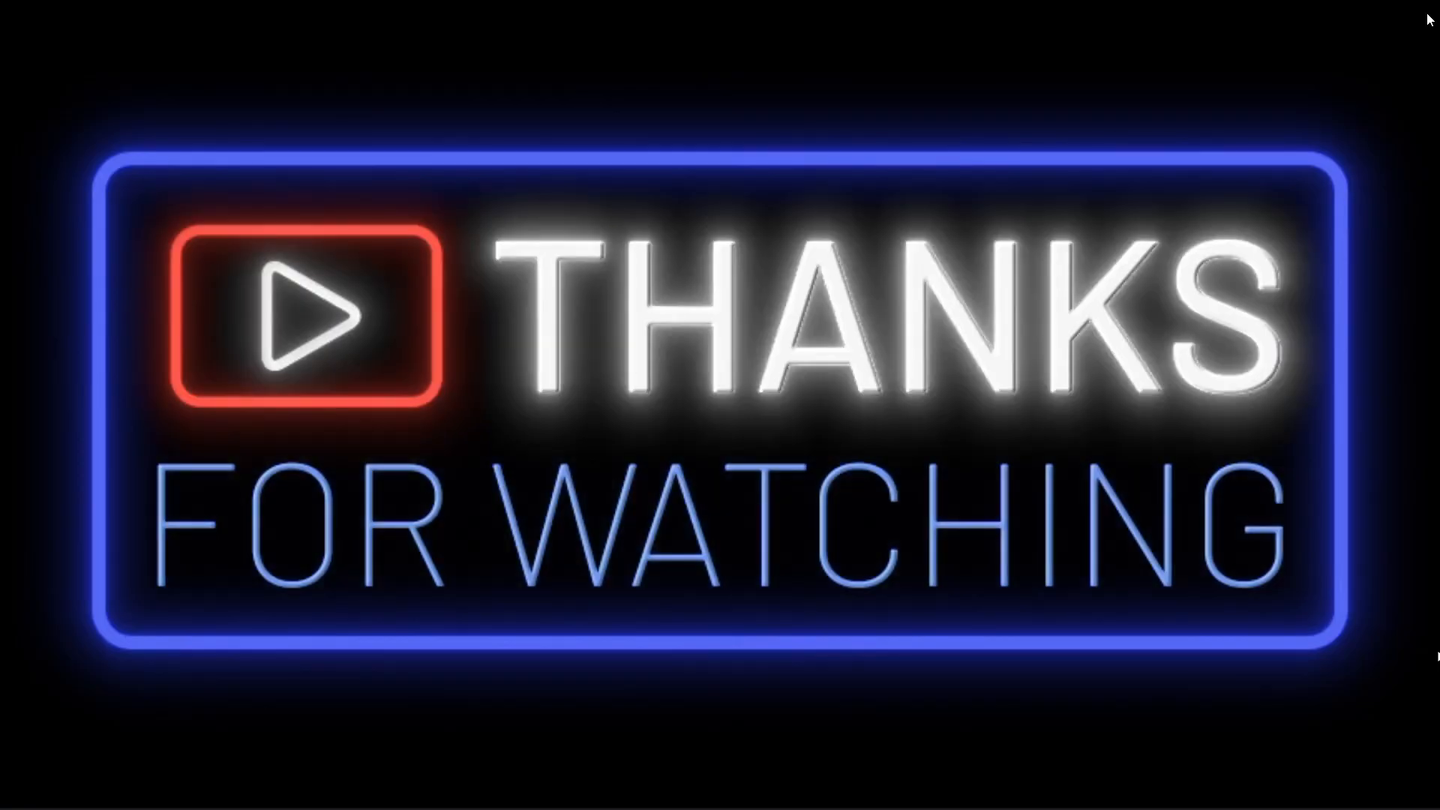